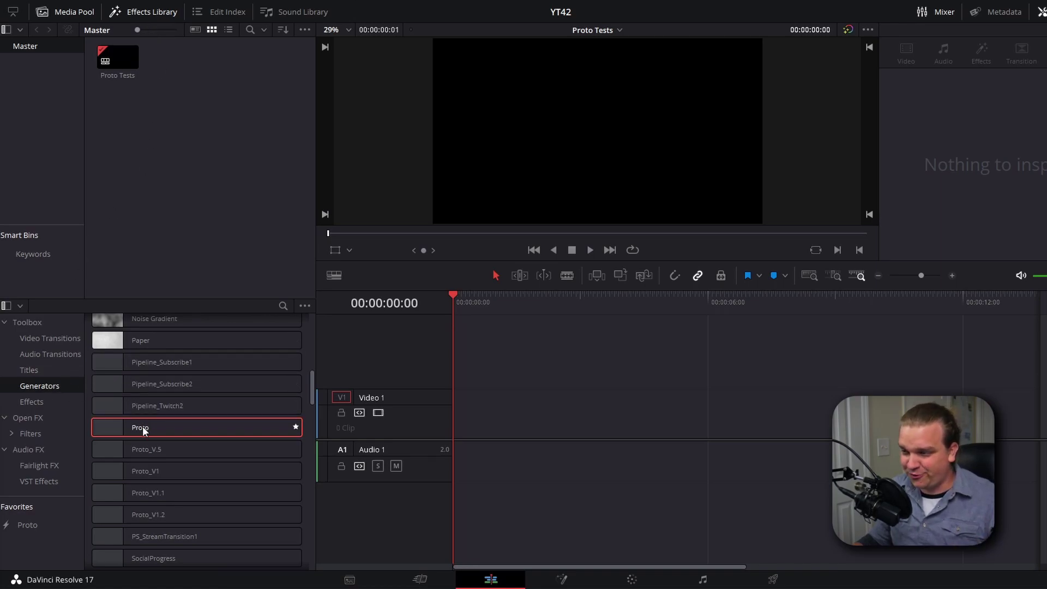
Place Proto at the start of Video 1, select it, and enlarge the viewer and track heights.
left_click_drag(142, 426, 457, 410)
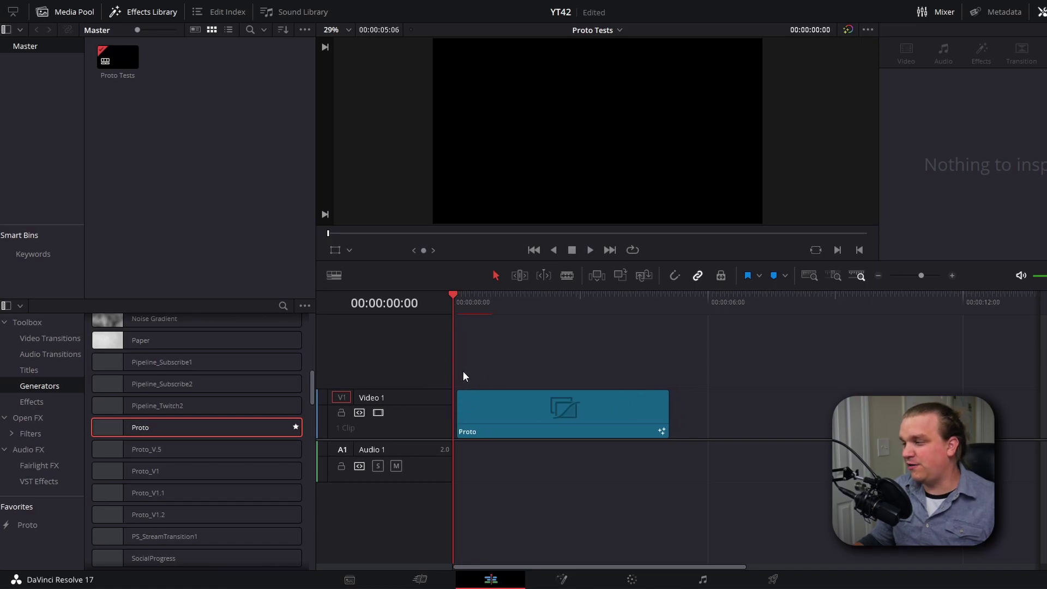
left_click(516, 425)
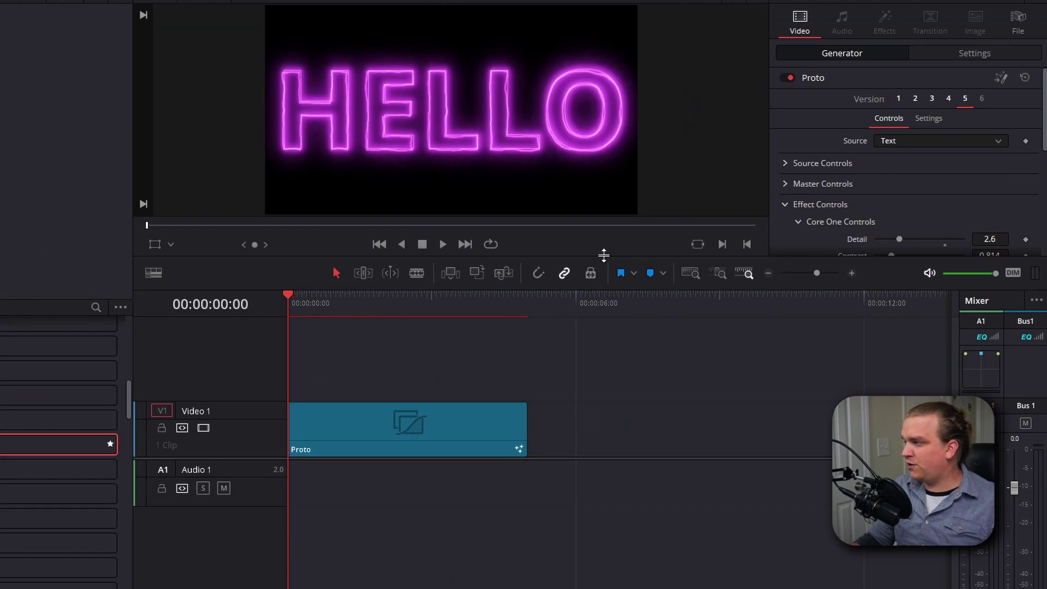
left_click_drag(603, 255, 598, 370)
left_click_drag(246, 510, 256, 525)
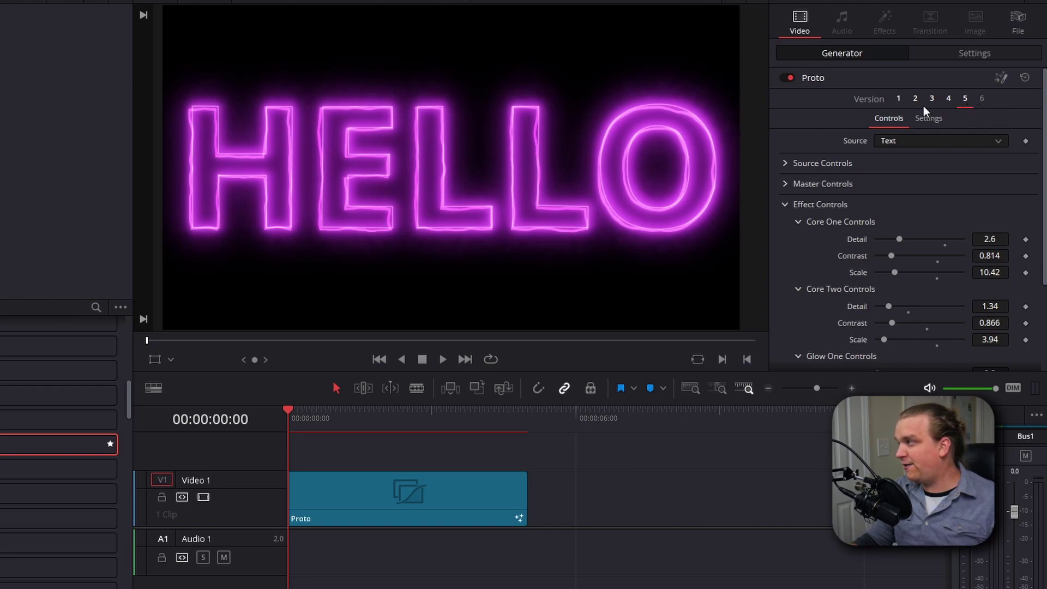
Preview Proto versions 1 through 5, keep magenta version 5, and scrub to about 2.5 seconds.
left_click(899, 98)
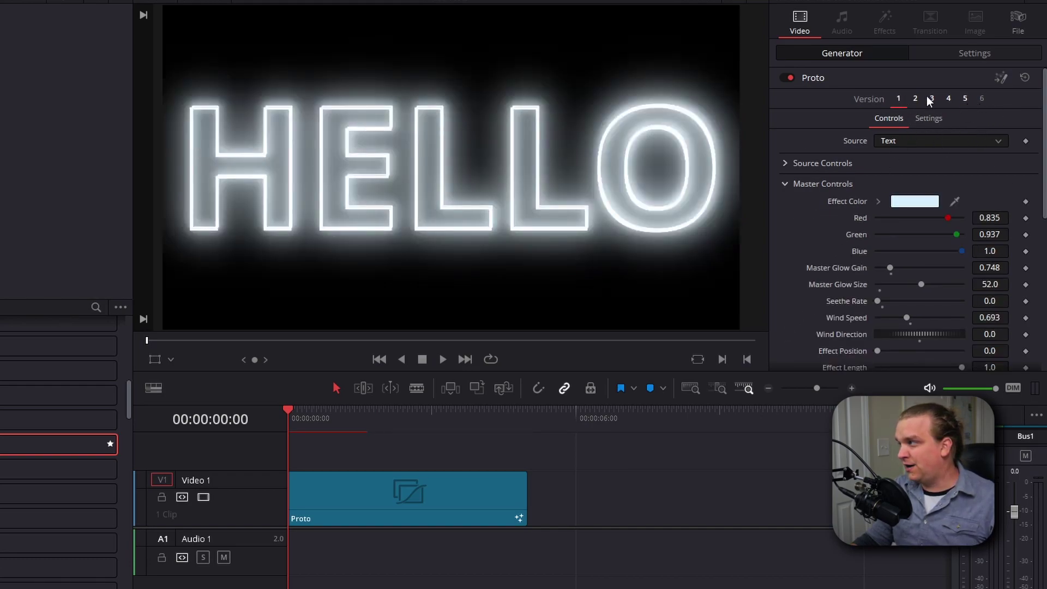
left_click(915, 99)
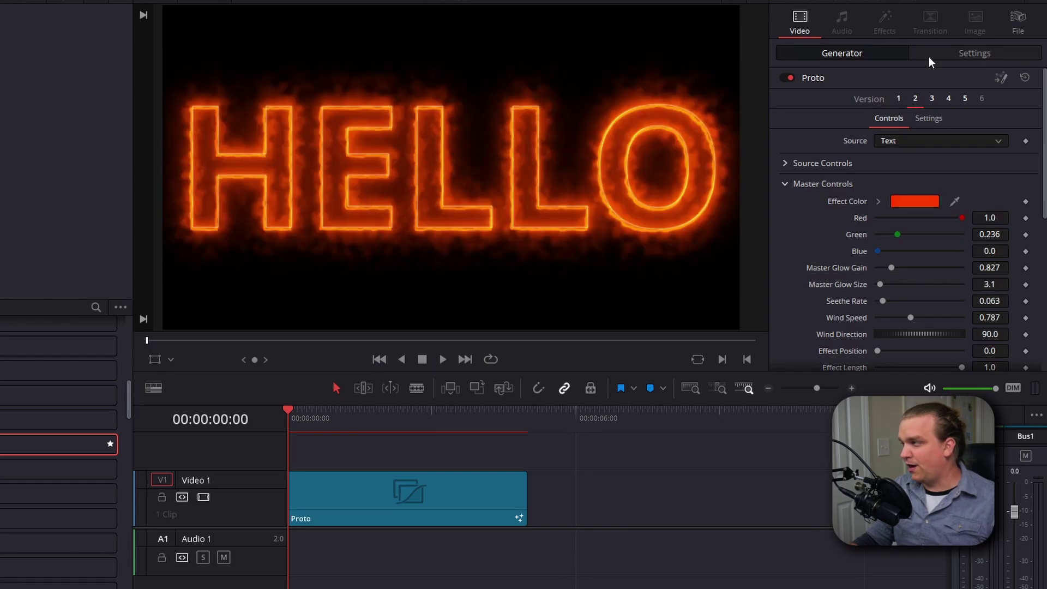
left_click(932, 98)
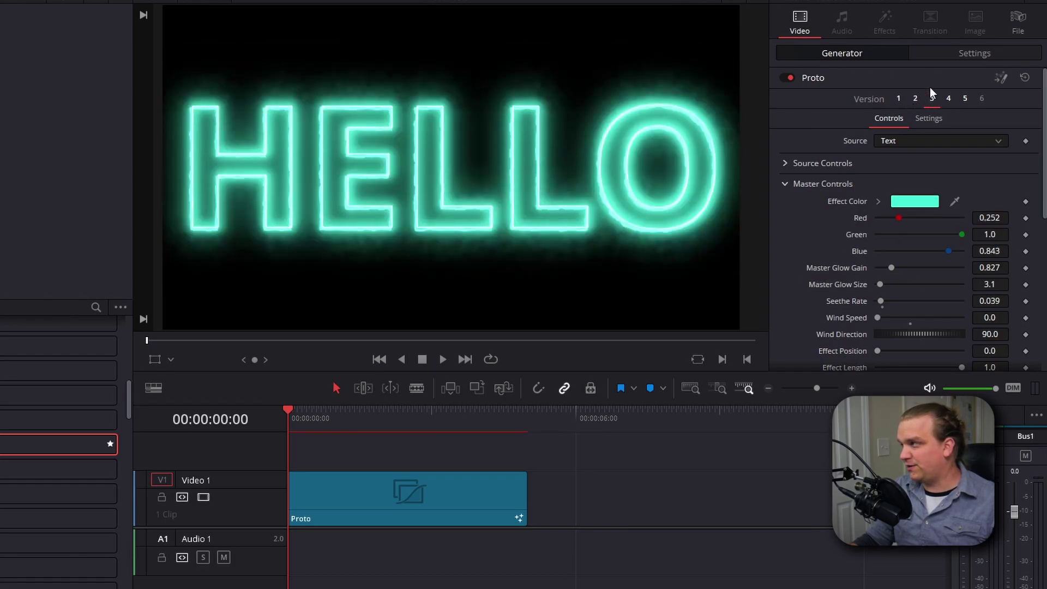
left_click(948, 99)
left_click(964, 99)
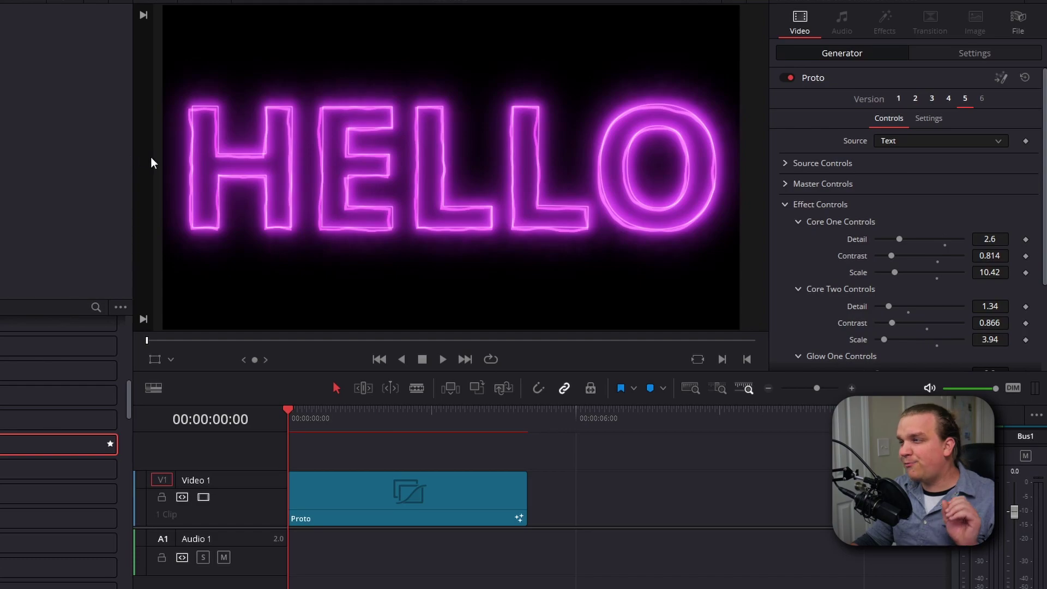
left_click(312, 418)
left_click_drag(313, 418, 411, 418)
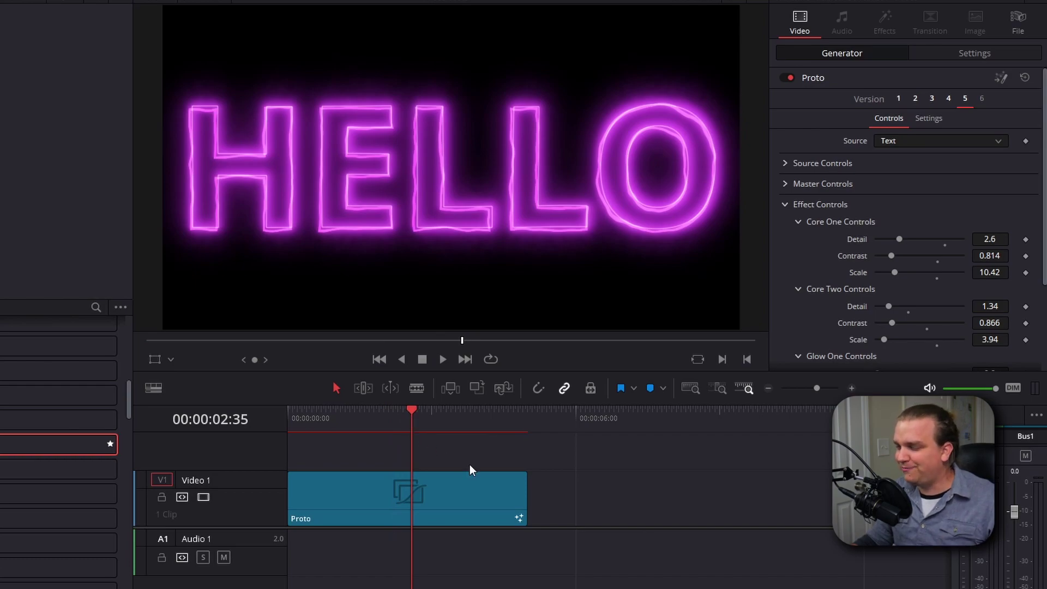
Try the Rectangle and Circle sources, then set Proto's Source to Line.
left_click(888, 142)
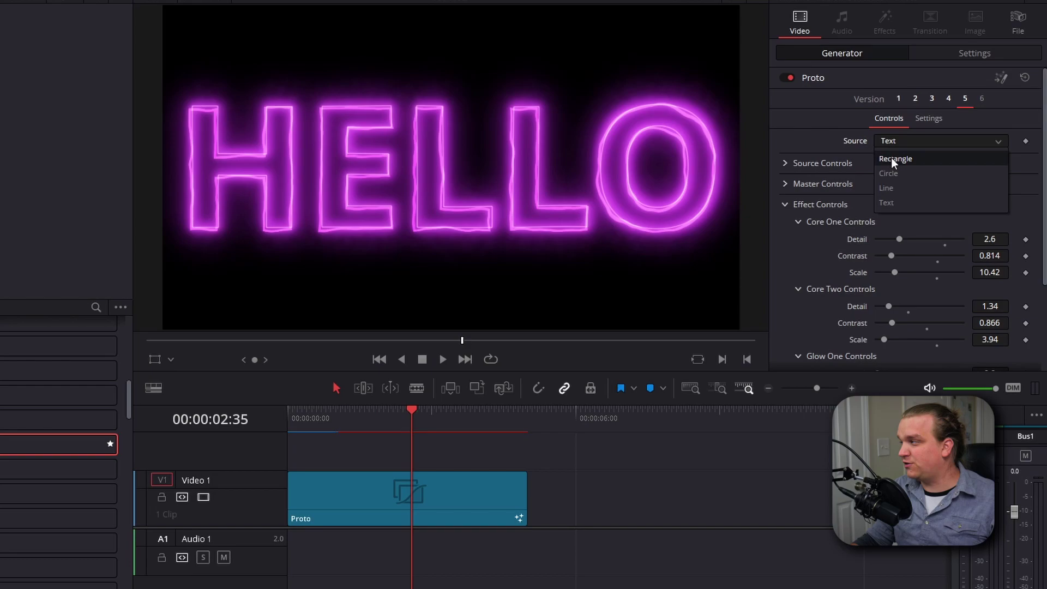
left_click(891, 158)
left_click(888, 141)
left_click(889, 173)
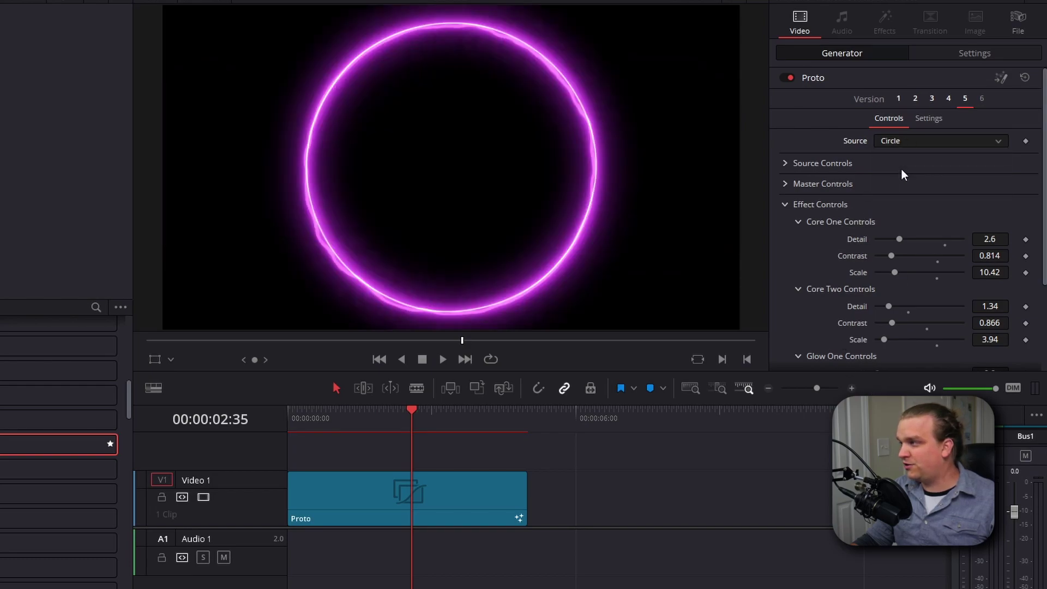
left_click(889, 142)
left_click(889, 187)
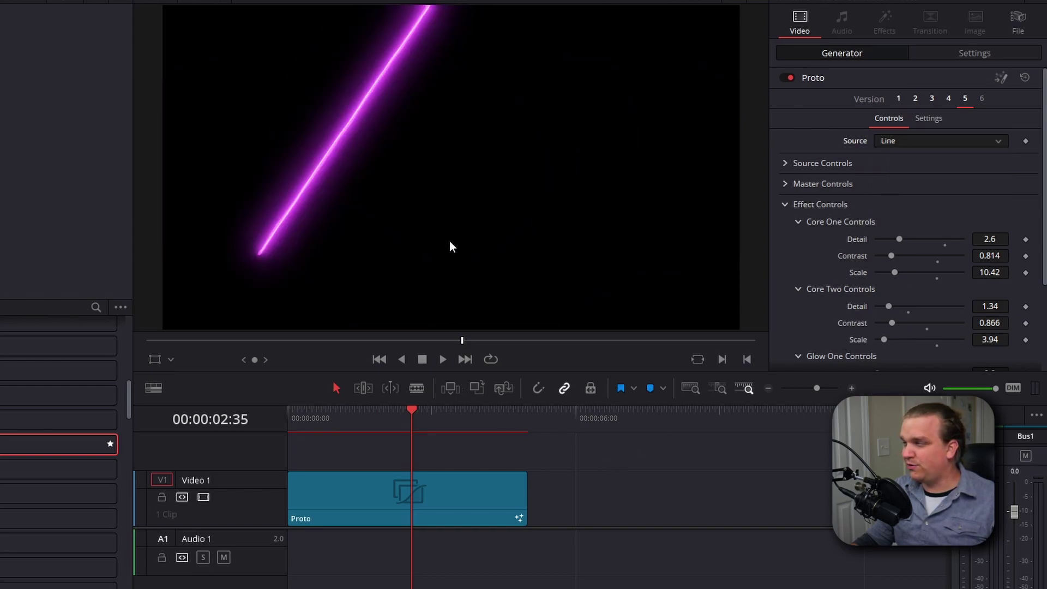
scroll(458, 191, "up", 3)
scroll(447, 183, "down", 2)
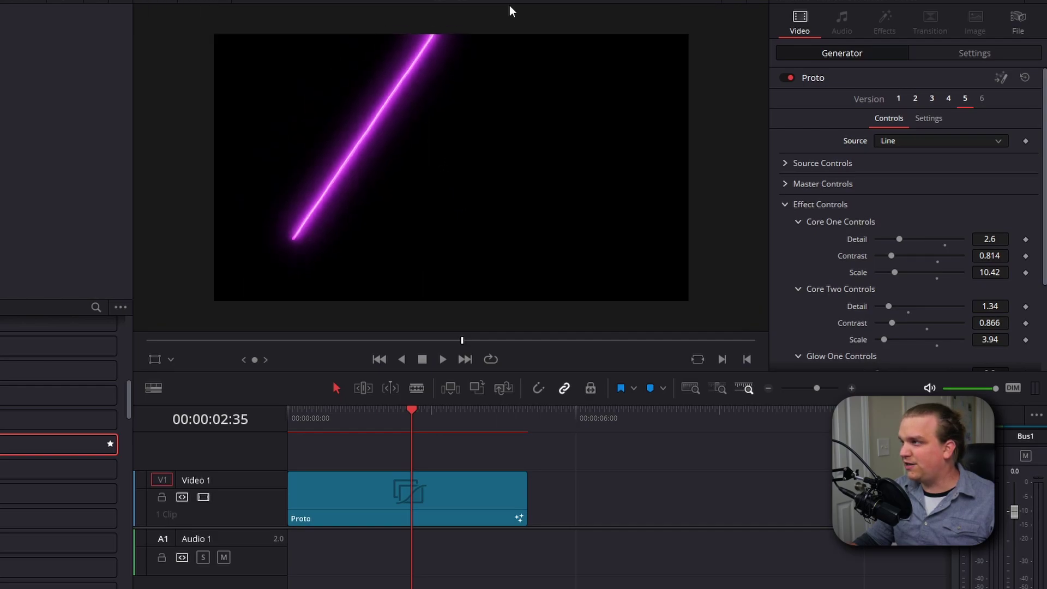
Turn on Fusion Overlay and drag the line's endpoints into a diagonal from upper left downward.
left_click(171, 361)
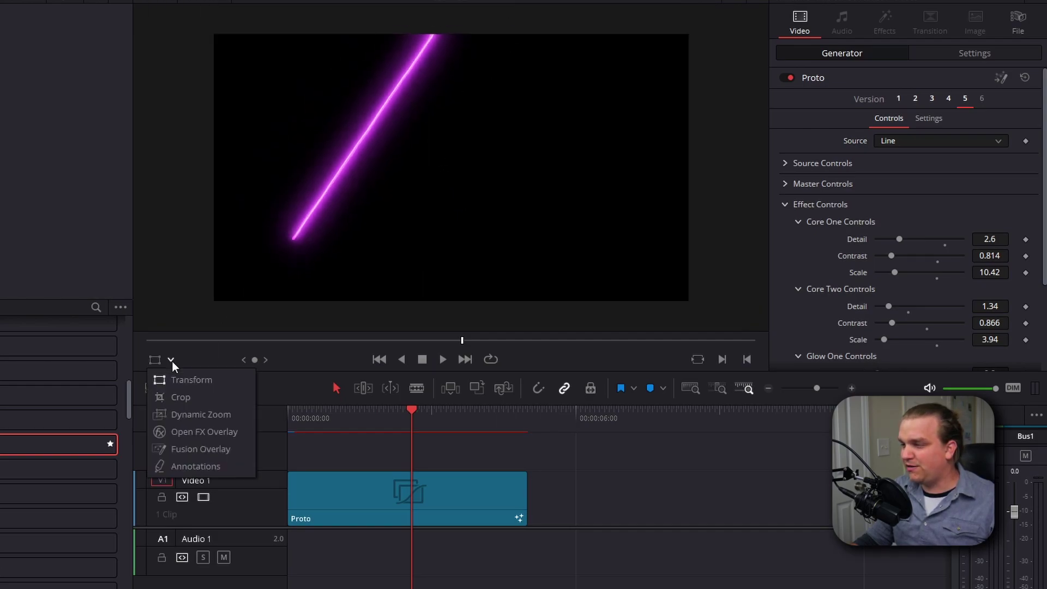
left_click(198, 449)
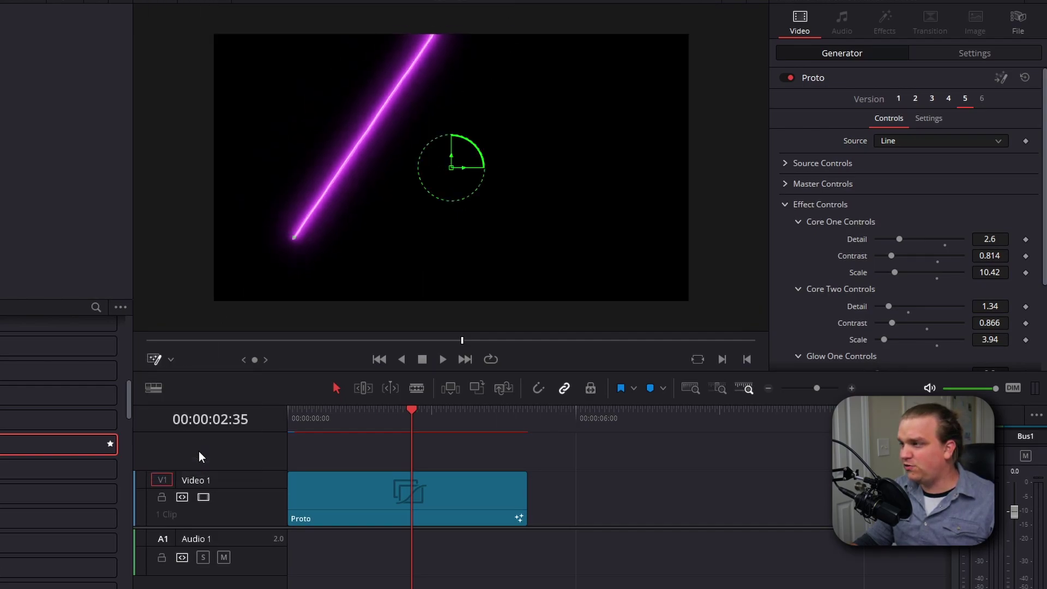
scroll(531, 181, "down", 3)
scroll(525, 164, "up", 1)
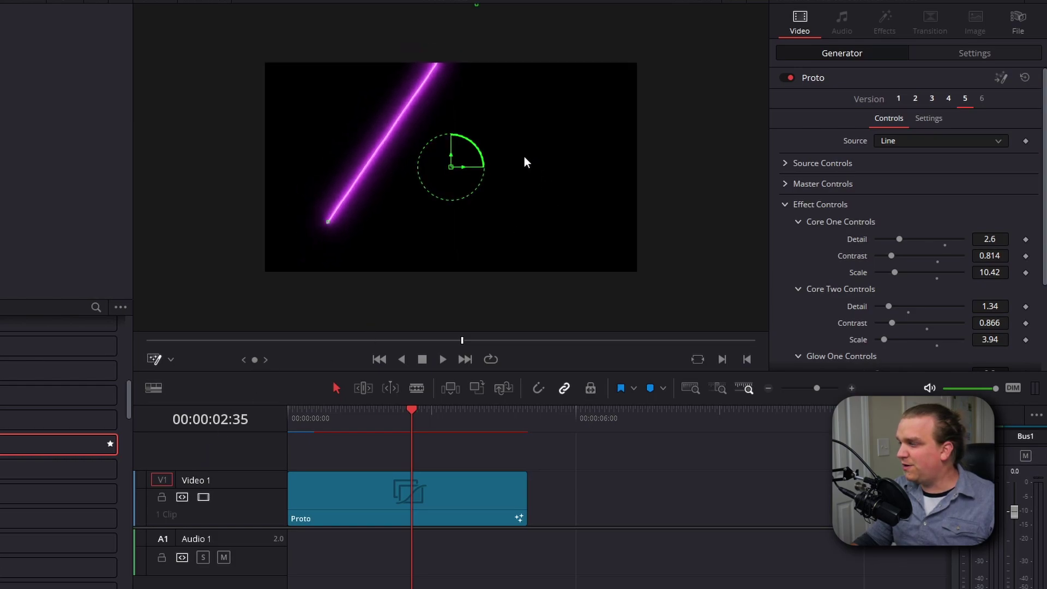
scroll(502, 79, "up", 1)
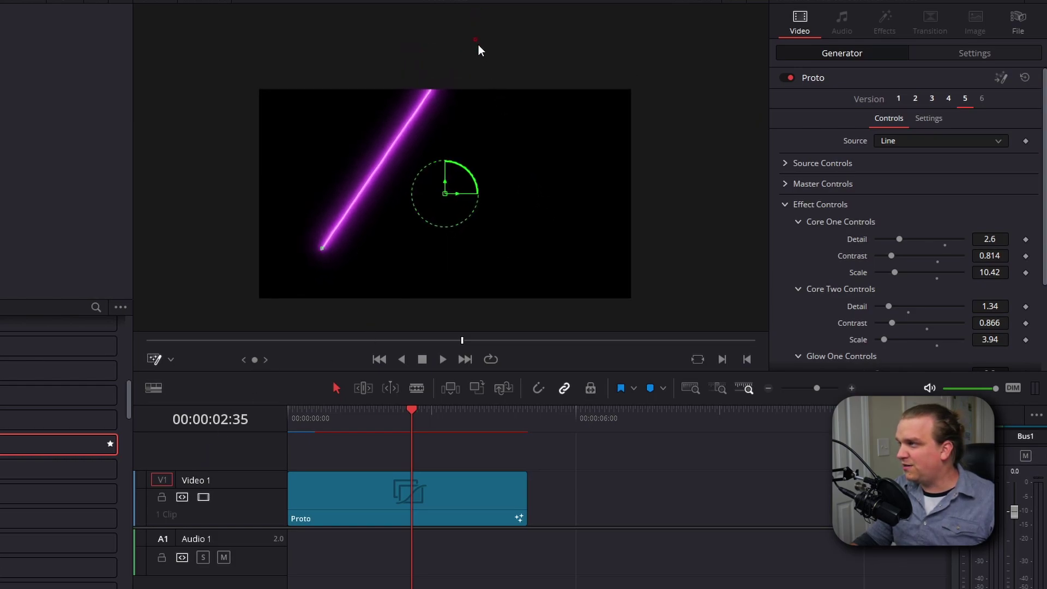
left_click_drag(540, 167, 562, 260)
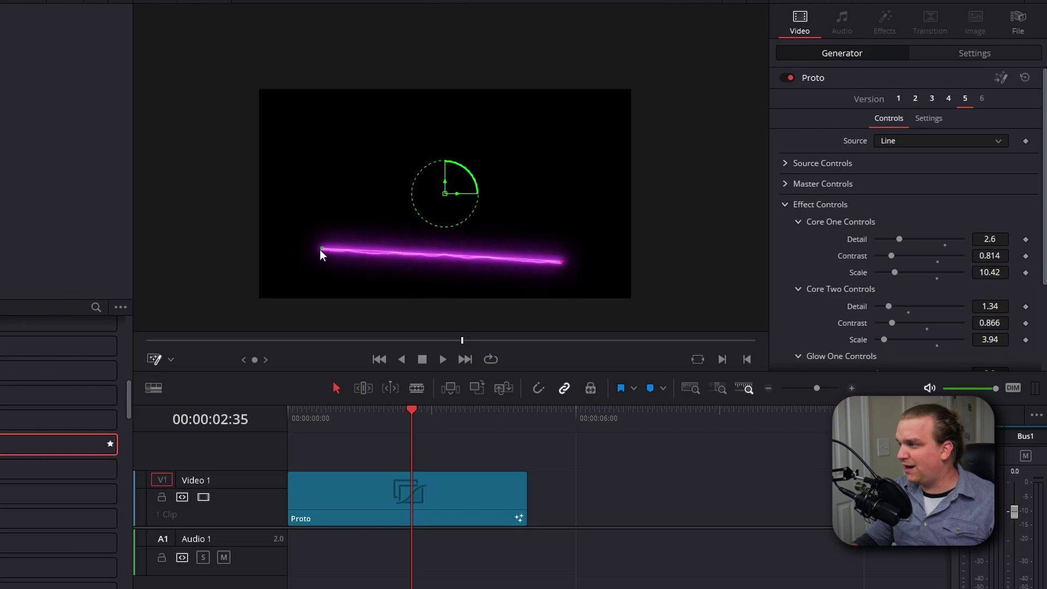
left_click_drag(320, 249, 345, 131)
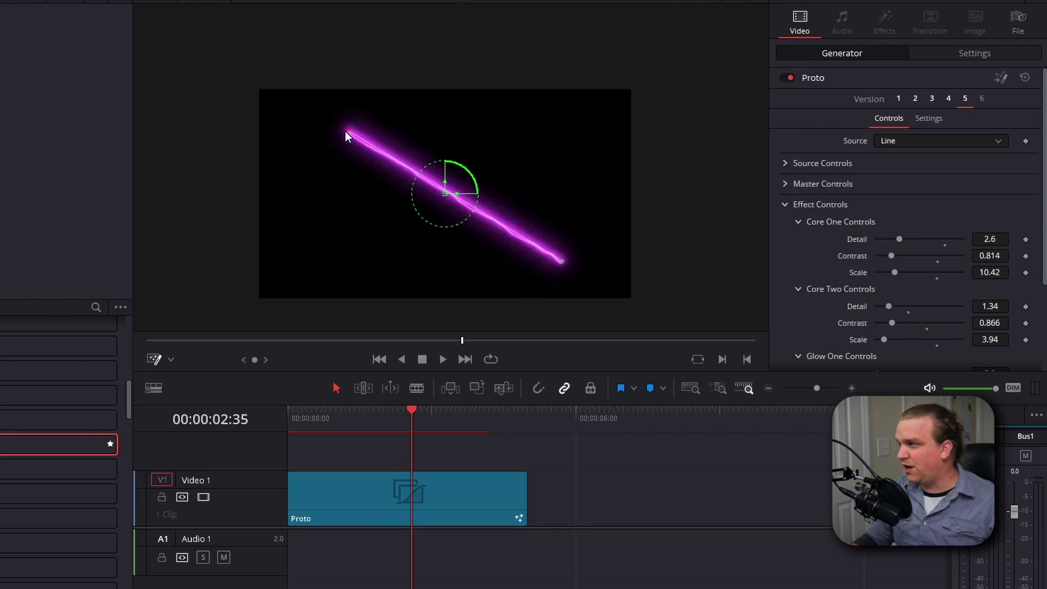
left_click_drag(563, 260, 514, 254)
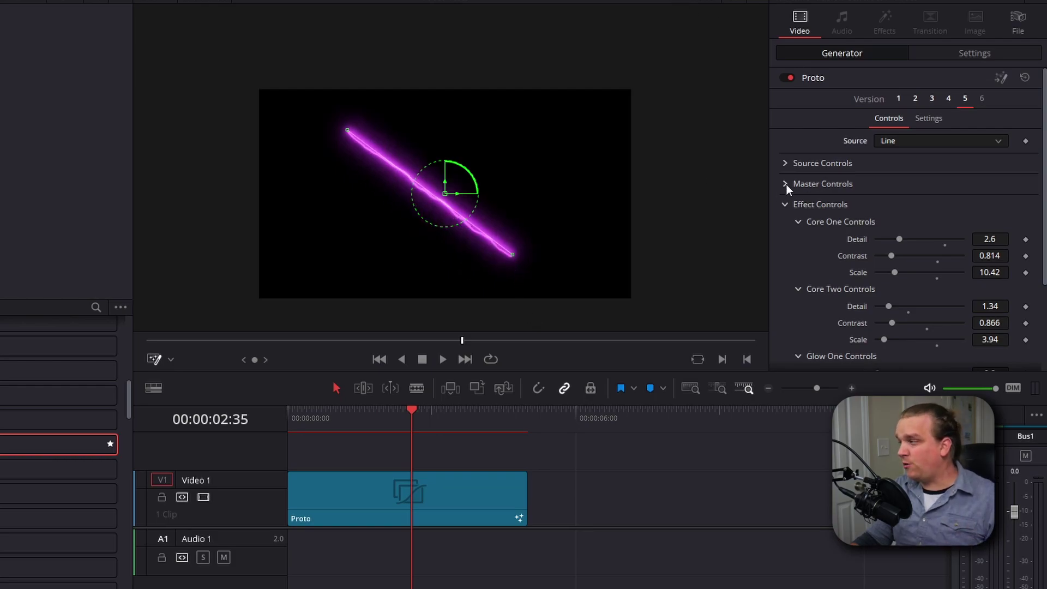
Expand Source Controls, switch Source to Rectangle and widen it to 0.591.
left_click(784, 163)
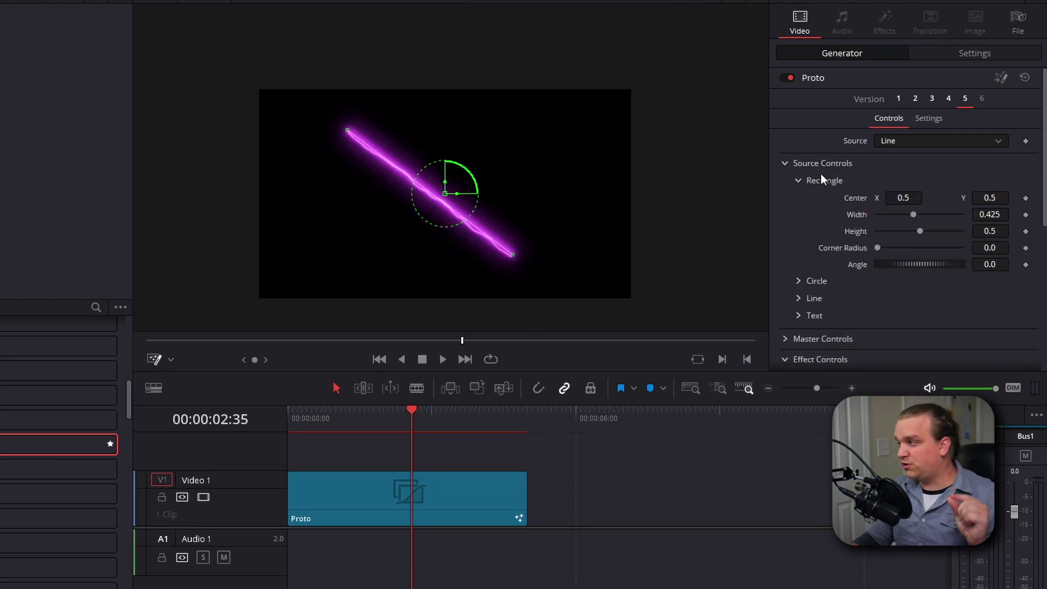
left_click(906, 141)
left_click(899, 156)
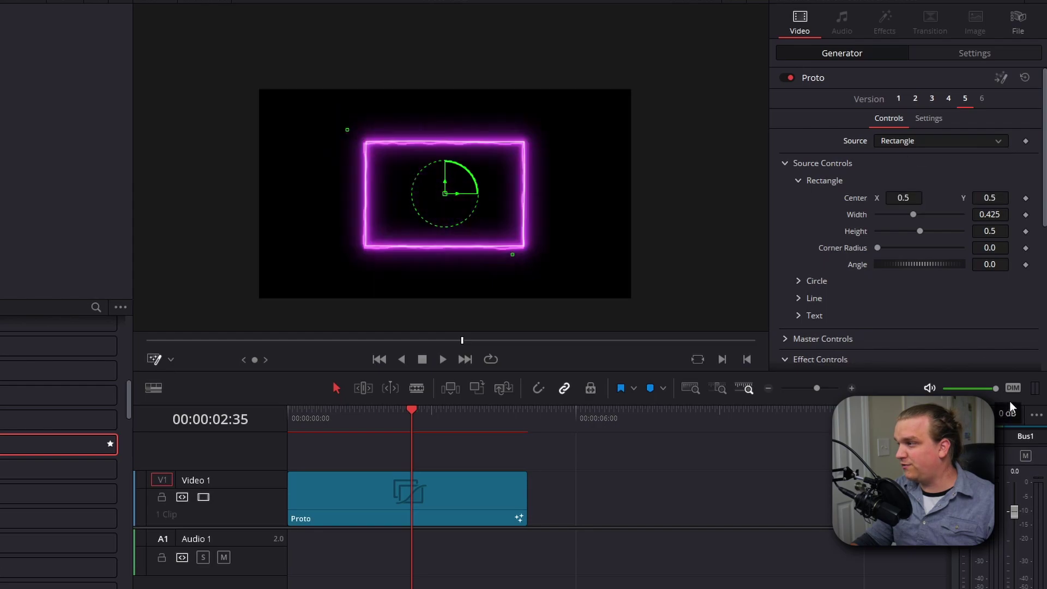
left_click_drag(910, 217, 892, 264)
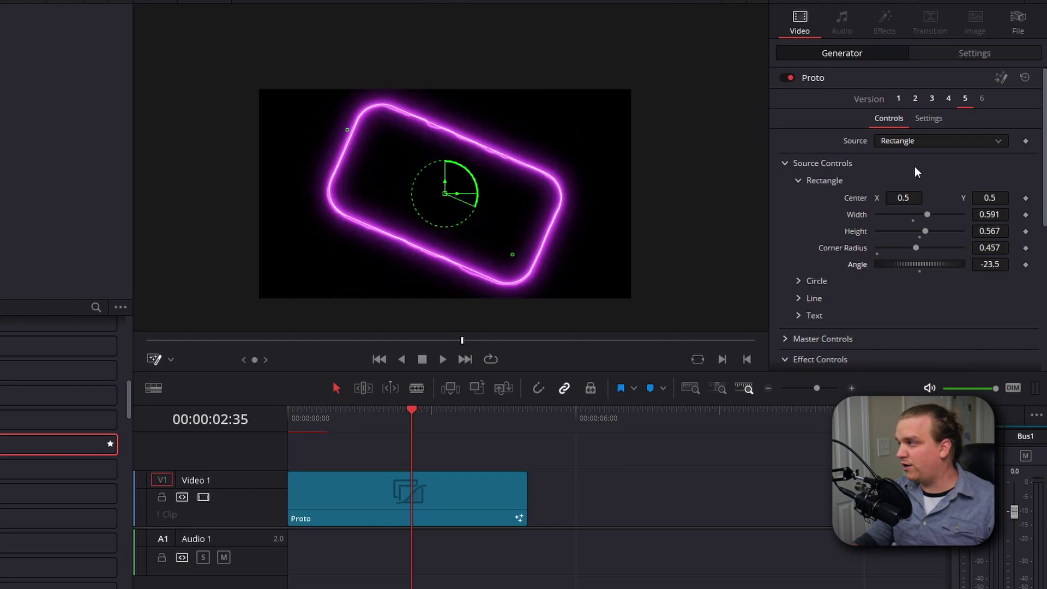
Switch Source to Circle and set its Width to 0.543.
left_click(911, 141)
left_click(891, 173)
left_click(799, 281)
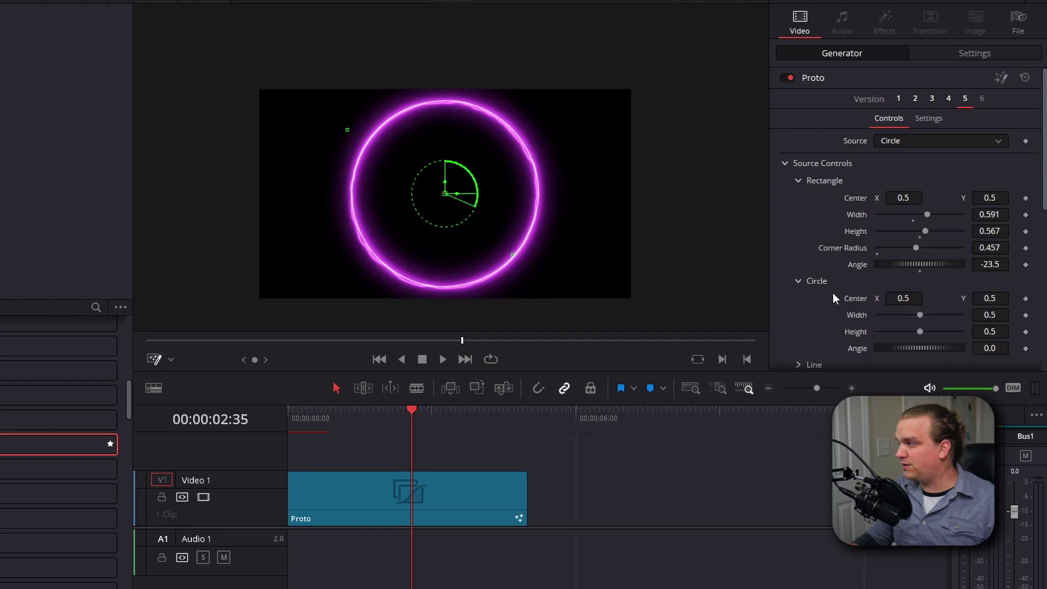
mouse_move(918, 315)
left_mouse_down()
mouse_move(904, 315)
mouse_move(923, 314)
left_mouse_up()
Set Source back to Line and expand its endpoint settings.
left_click(915, 140)
left_click(896, 188)
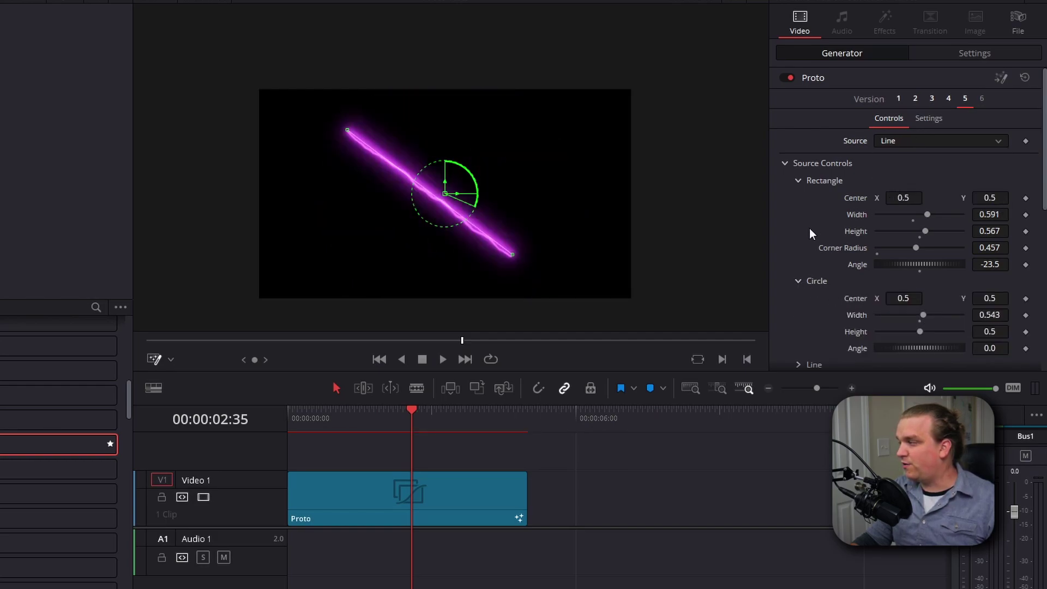
scroll(810, 232, "down", 3)
left_click(799, 245)
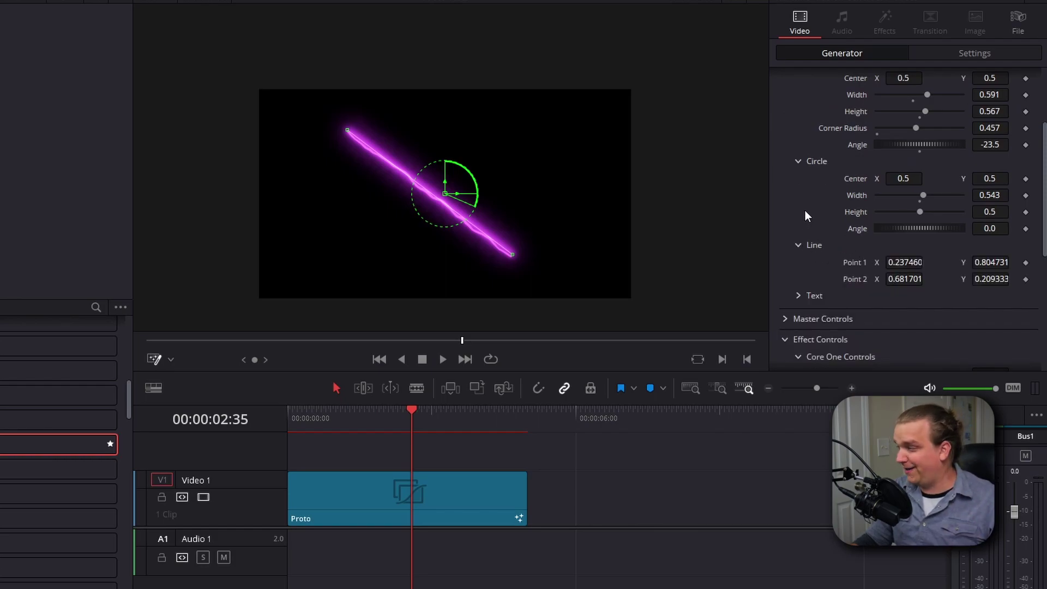
scroll(805, 211, "up", 2)
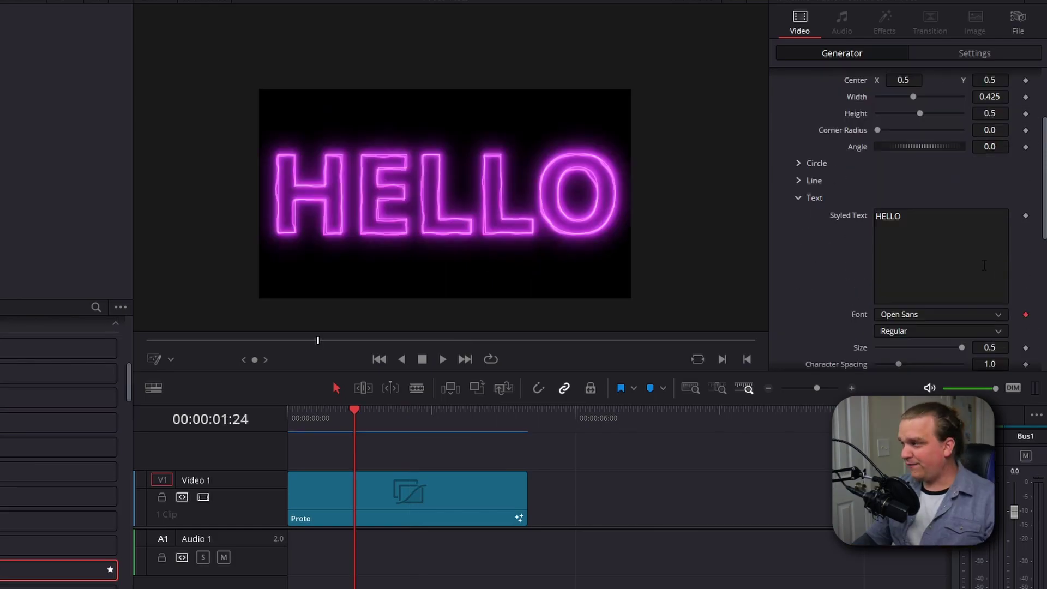
Replace HELLO with YO in the Styled Text box.
double_click(887, 216)
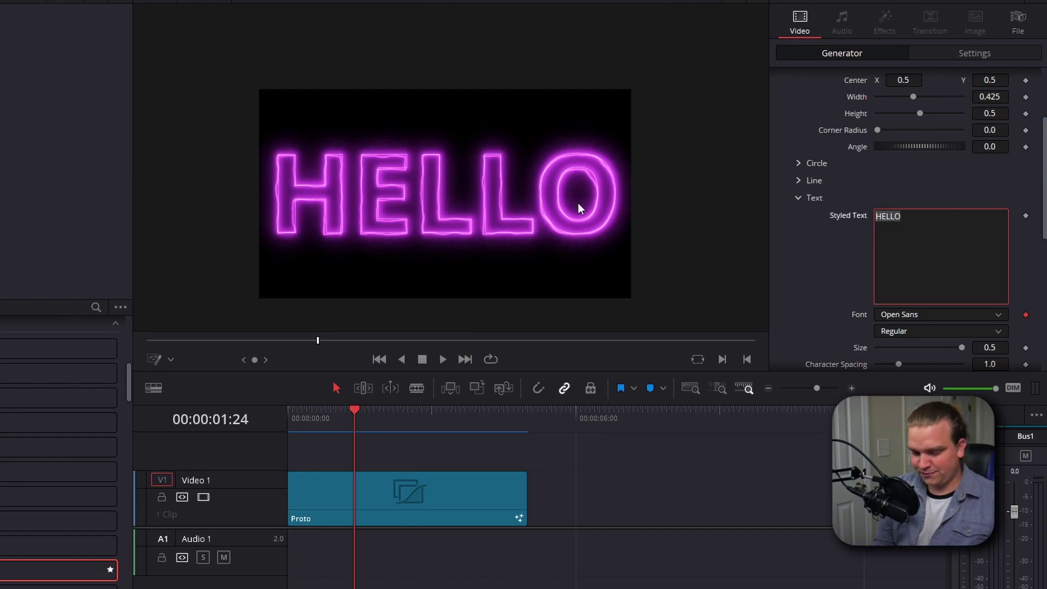
type("YO")
scroll(807, 82, "down", 1)
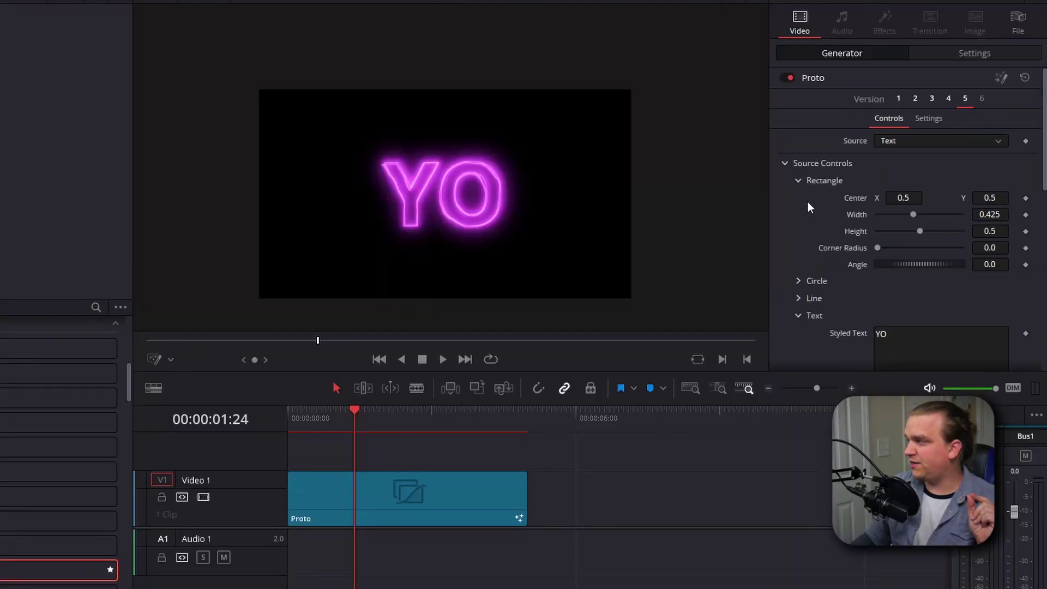
Apply version 1, expand the Text source settings, and change the wording to PROTO.
left_click(897, 98)
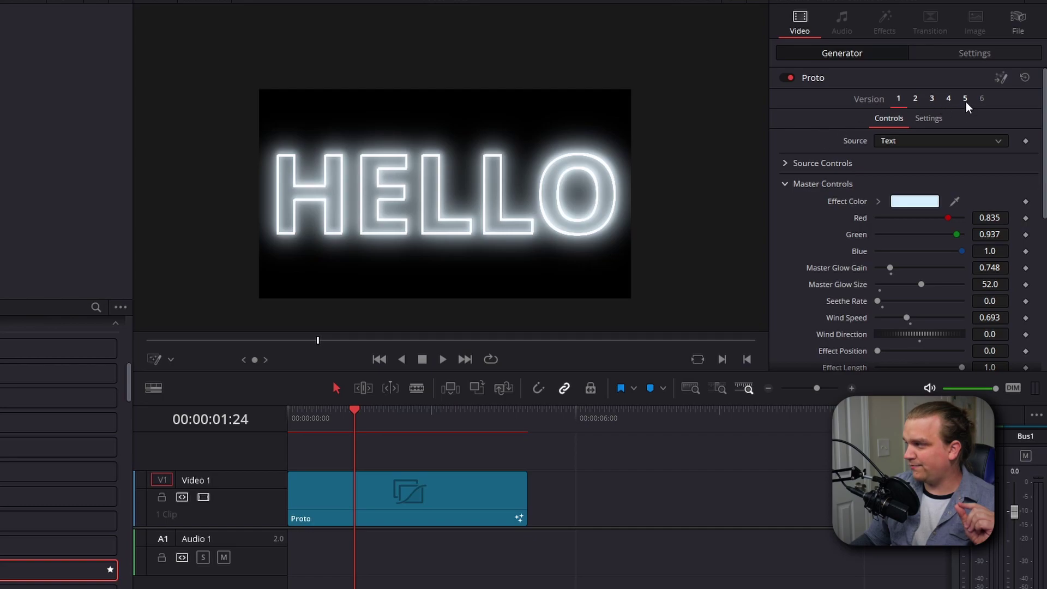
left_click(823, 163)
left_click(798, 315)
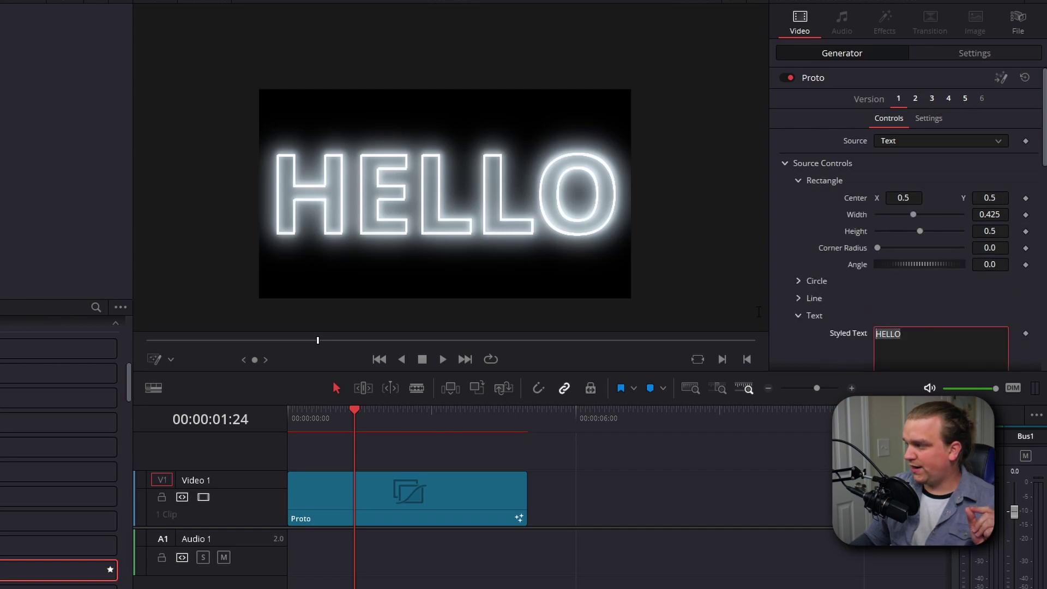
type("PROTO")
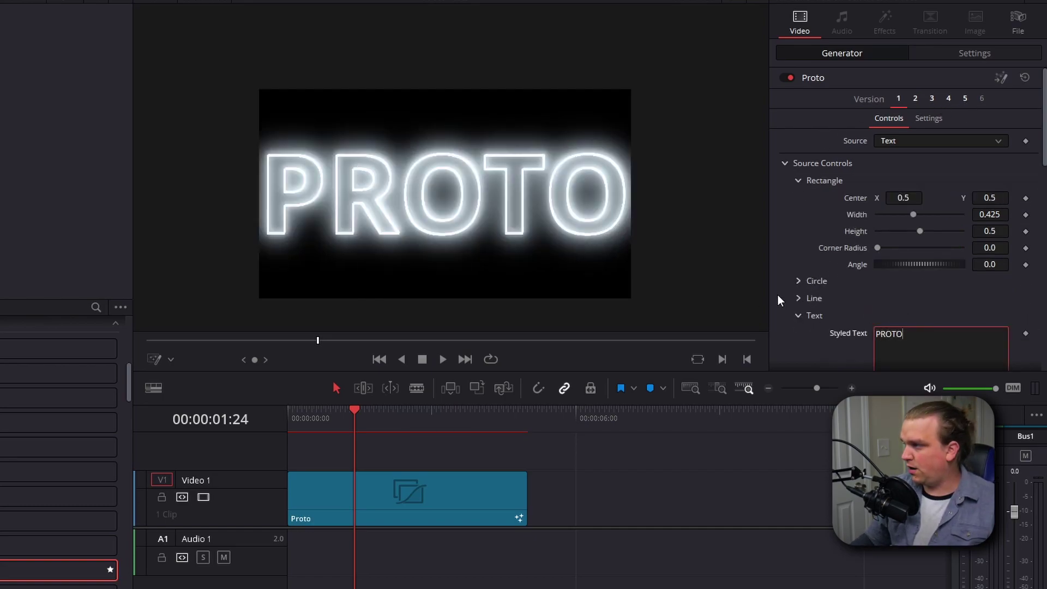
scroll(785, 303, "down", 3)
Set text Size to 0.4265 and lower Green to 0.598 for a pale blue glow.
left_click_drag(984, 350, 955, 352)
scroll(852, 282, "down", 5)
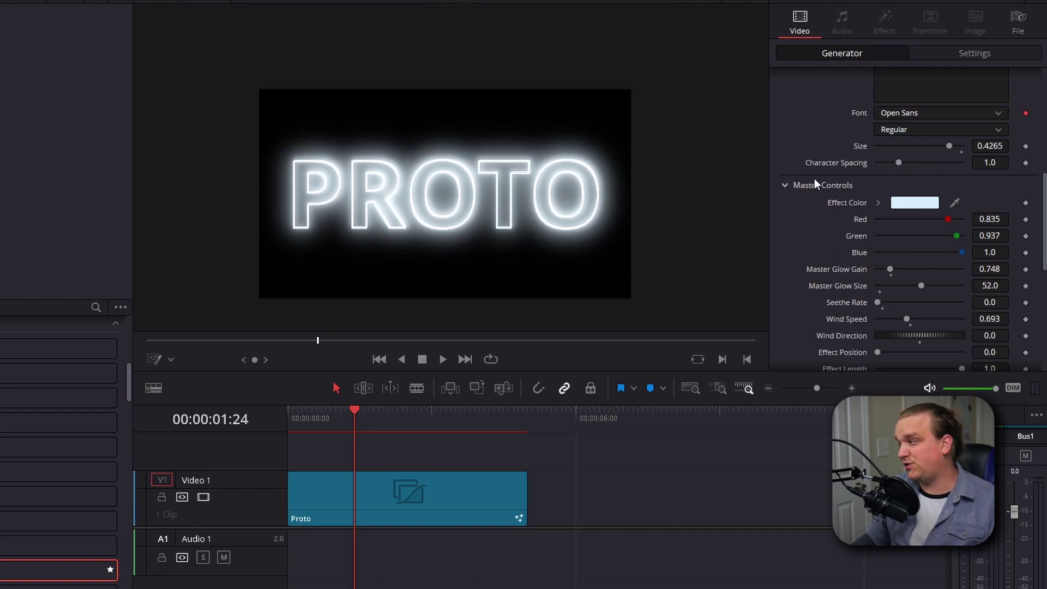
scroll(814, 179, "down", 1)
left_click_drag(955, 197, 922, 215)
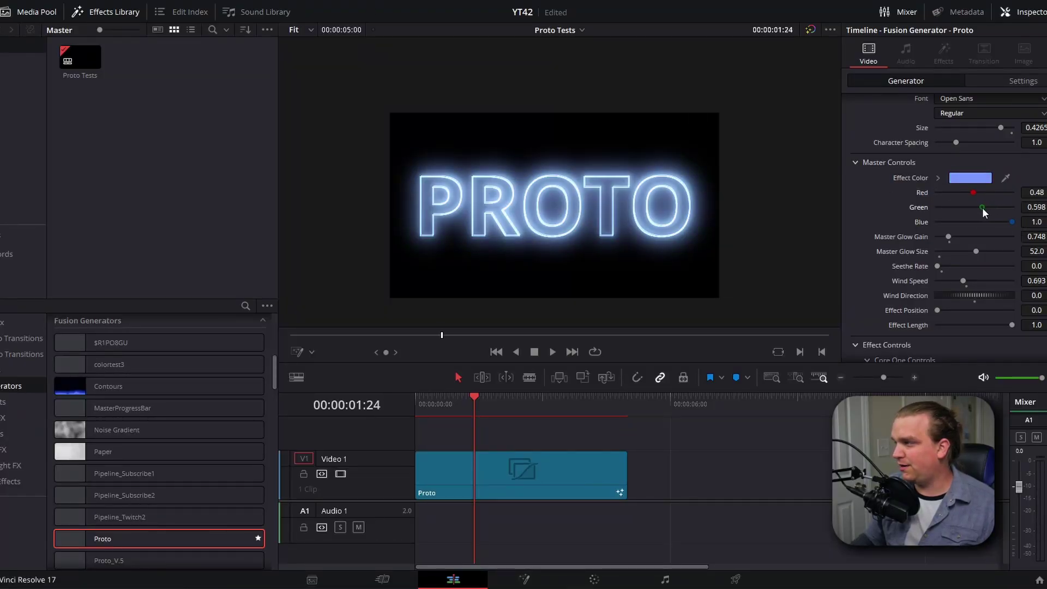
Raise Green to 0.874 for a cyan glow and increase Master Glow Gain to 1.181.
left_click_drag(983, 207, 1003, 209)
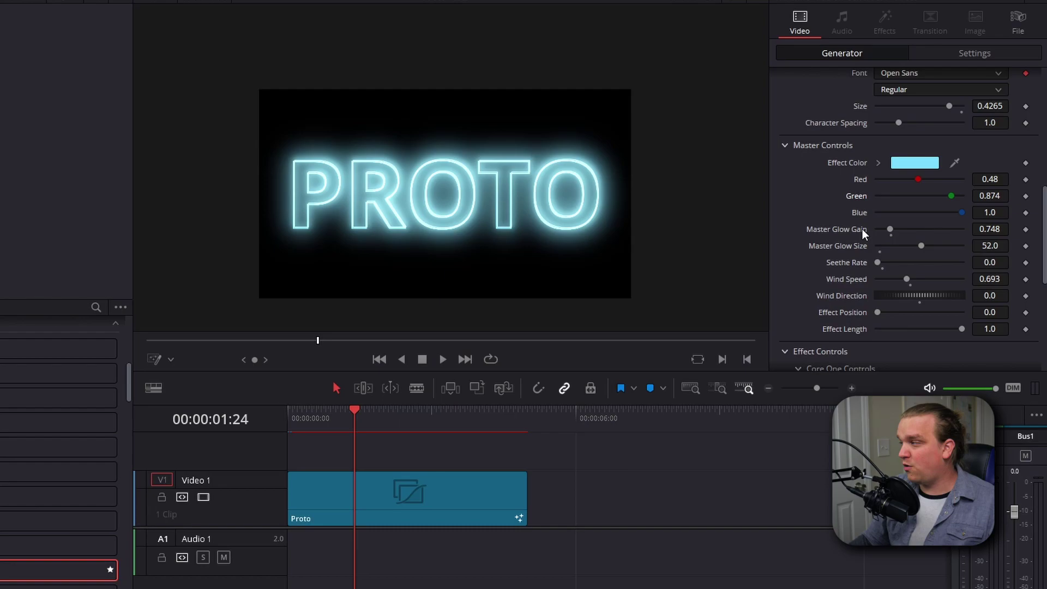
mouse_move(889, 228)
left_mouse_down()
mouse_move(907, 221)
mouse_move(870, 227)
mouse_move(940, 247)
mouse_move(980, 238)
mouse_move(890, 243)
mouse_move(941, 242)
mouse_move(897, 227)
left_mouse_up()
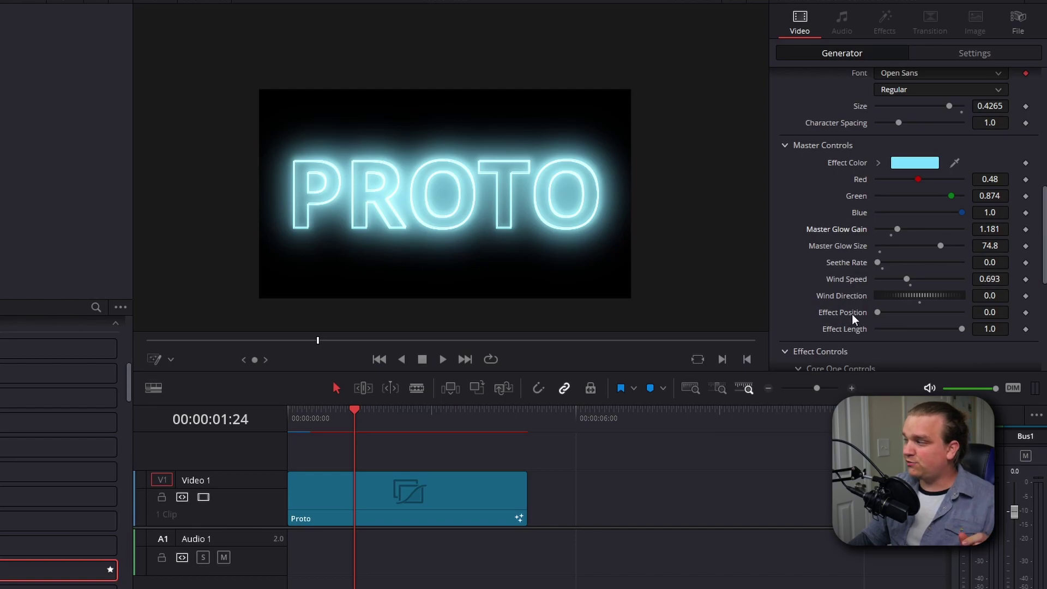
Switch Source to Rectangle and reduce Effect Length to 0.528 with Effect Position 1.0.
scroll(824, 251, "up", 6)
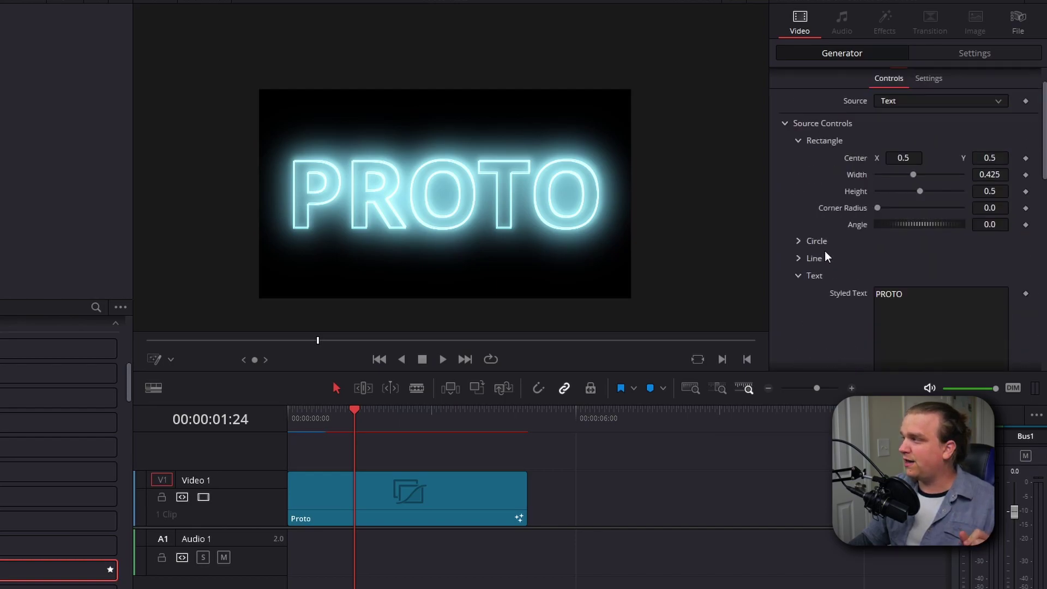
left_click(895, 102)
left_click(897, 116)
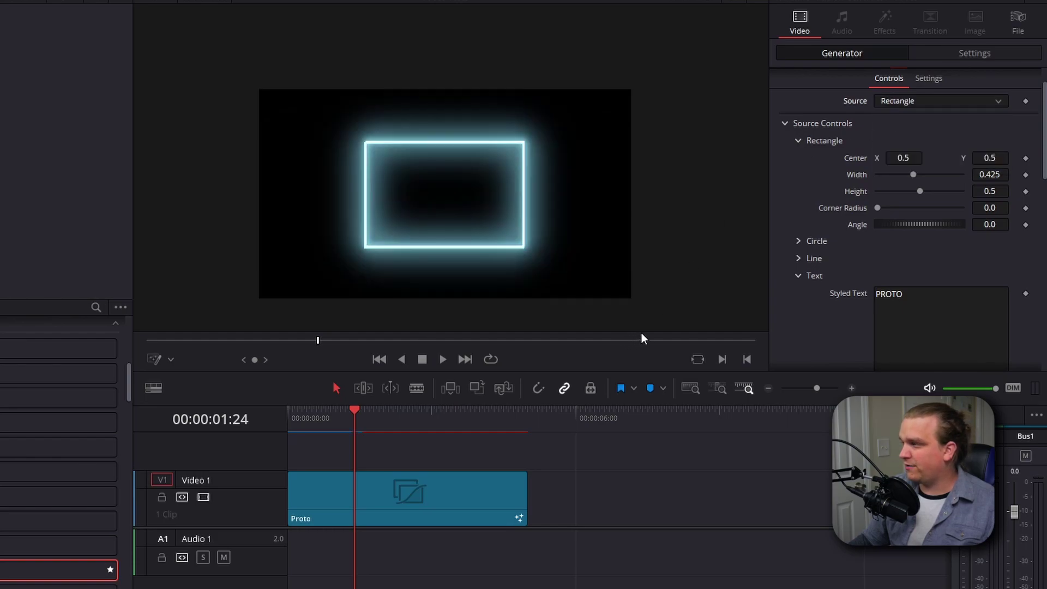
scroll(888, 243, "down", 6)
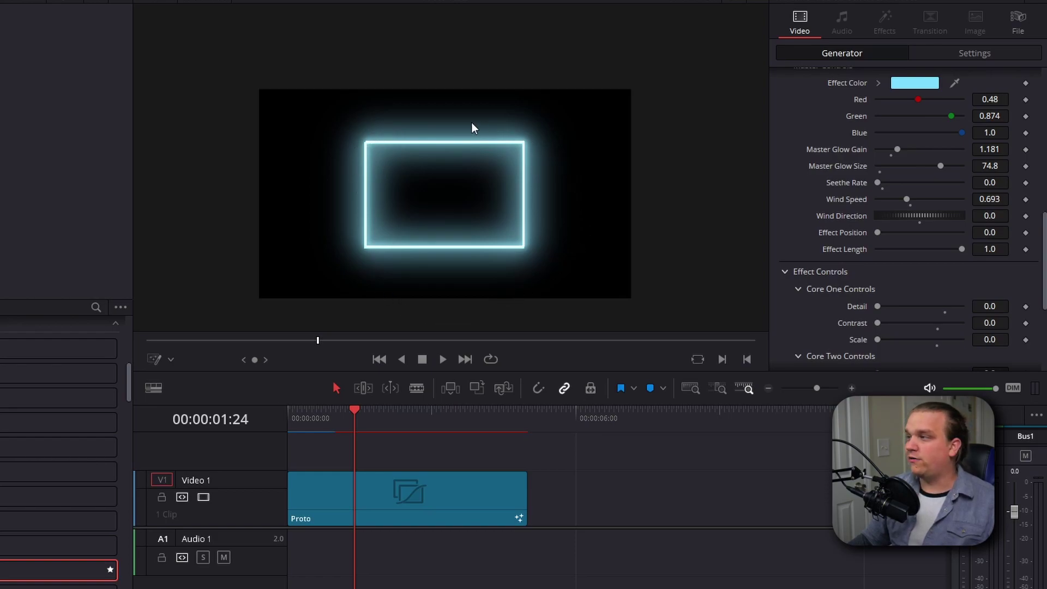
scroll(837, 180, "up", 10)
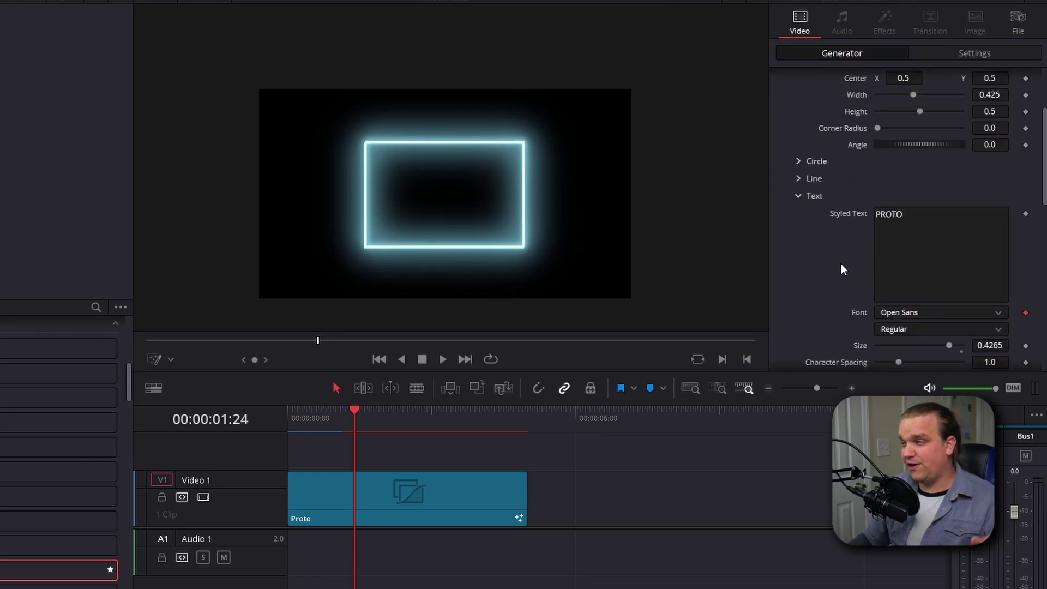
scroll(841, 258, "down", 12)
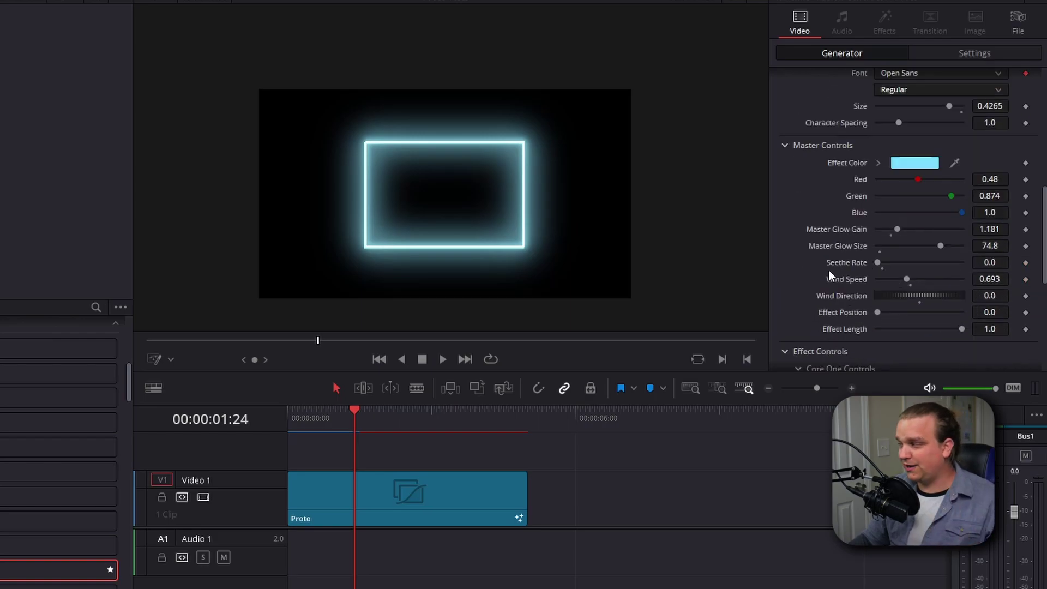
scroll(842, 250, "up", 1)
mouse_move(963, 243)
left_mouse_down()
mouse_move(884, 224)
mouse_move(964, 246)
left_mouse_up()
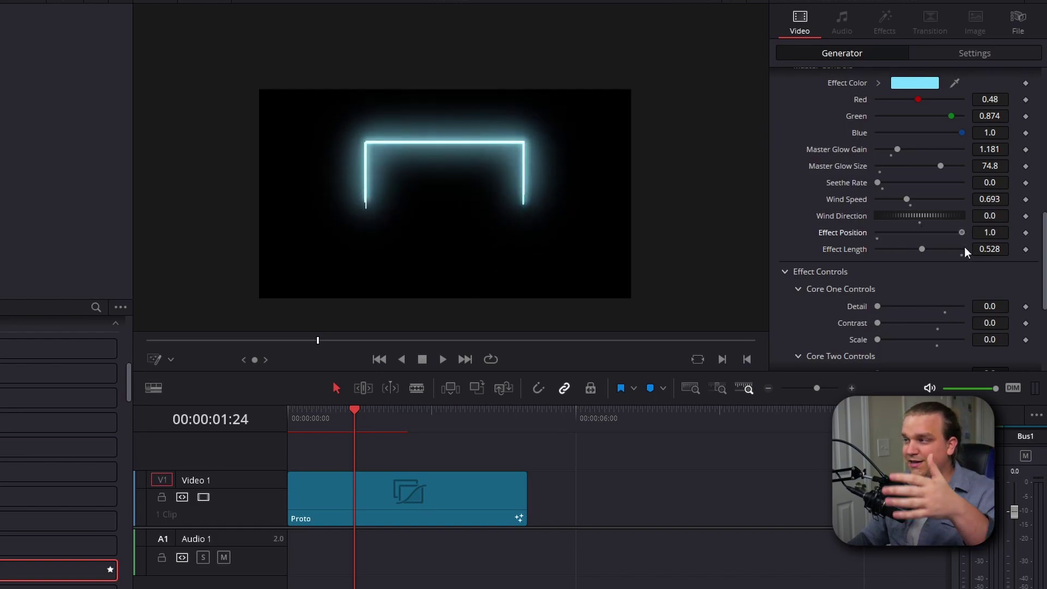
scroll(814, 204, "up", 10)
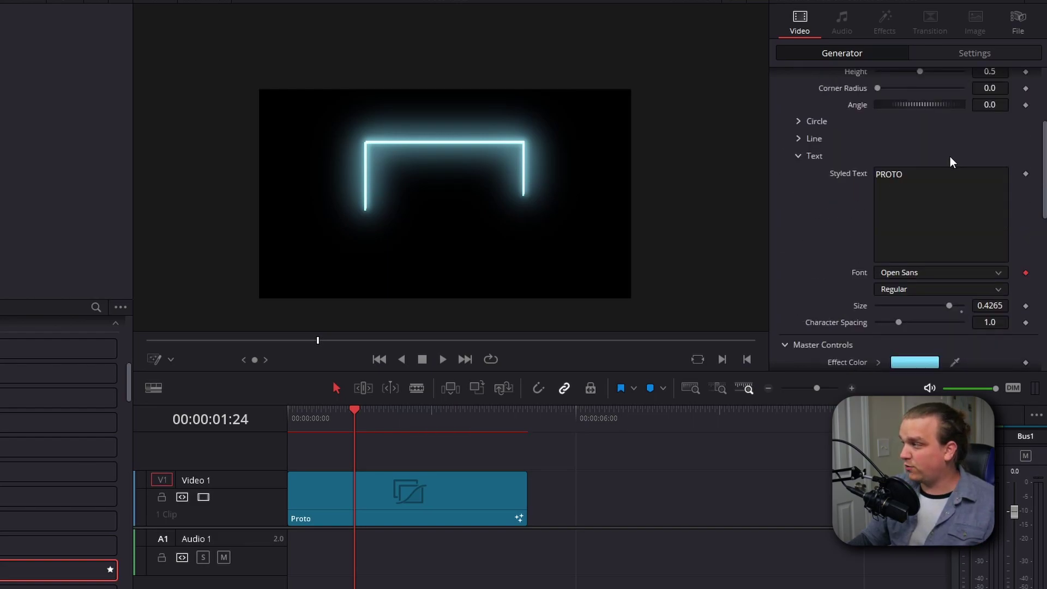
Set Source to Circle with Effect Length 0.173 and Effect Position 0.433, then go to Fusion.
left_click(894, 140)
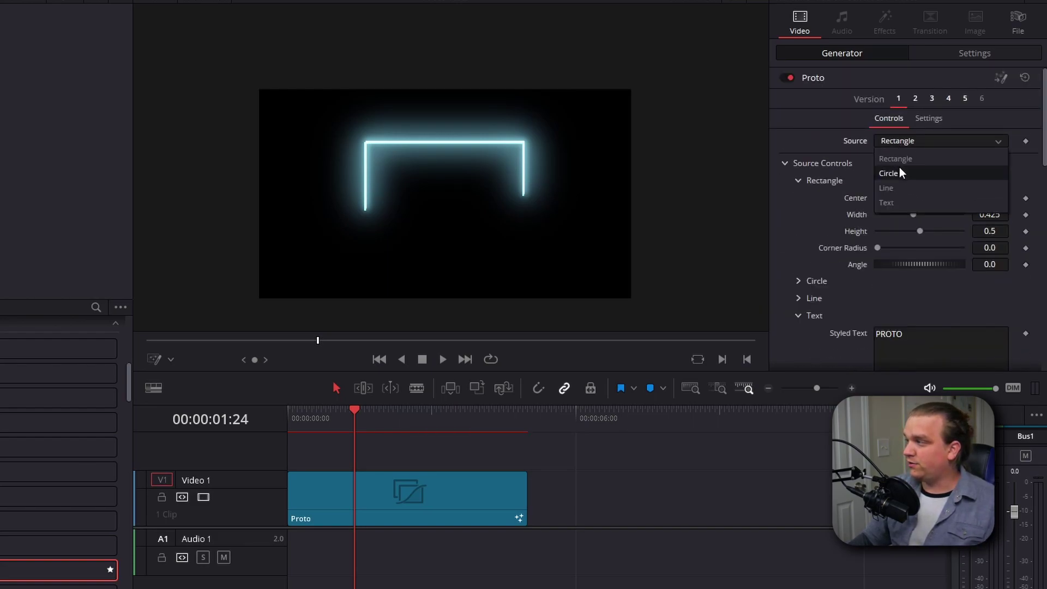
left_click(898, 169)
scroll(807, 208, "down", 8)
scroll(793, 223, "down", 3)
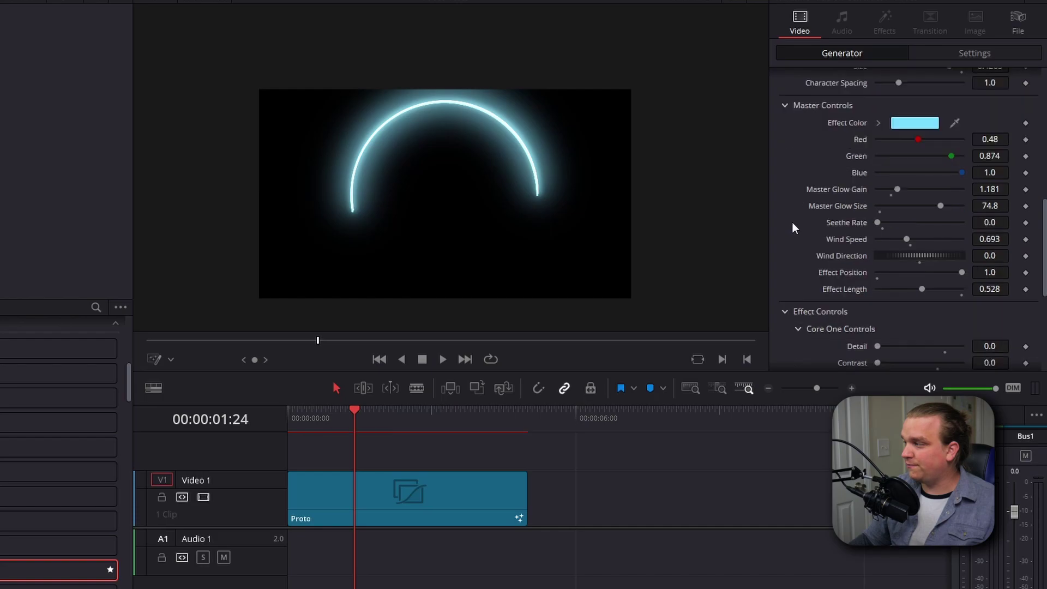
left_click_drag(913, 289, 892, 289)
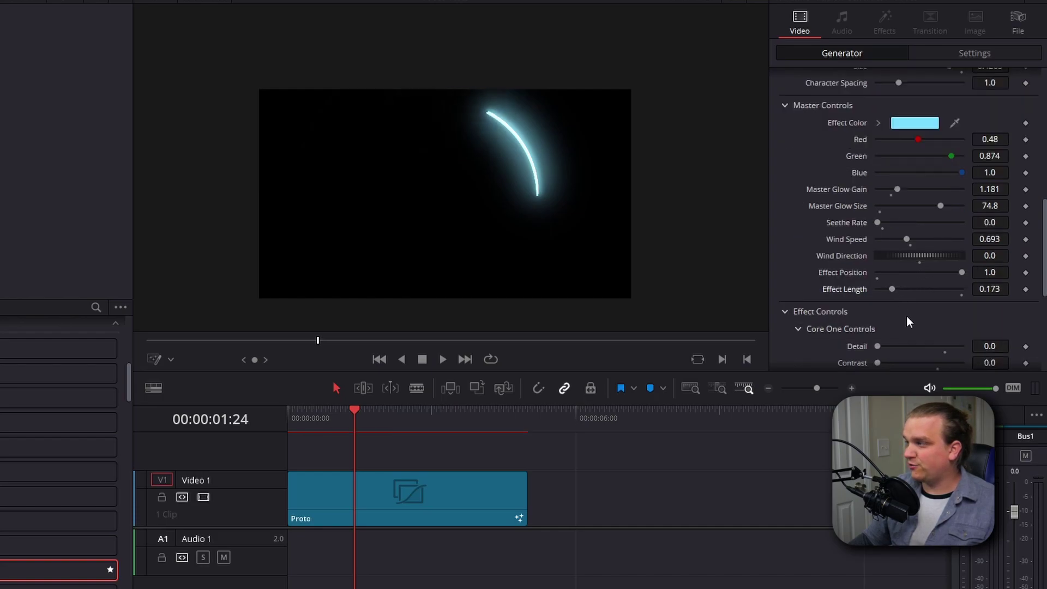
left_click_drag(962, 272, 920, 273)
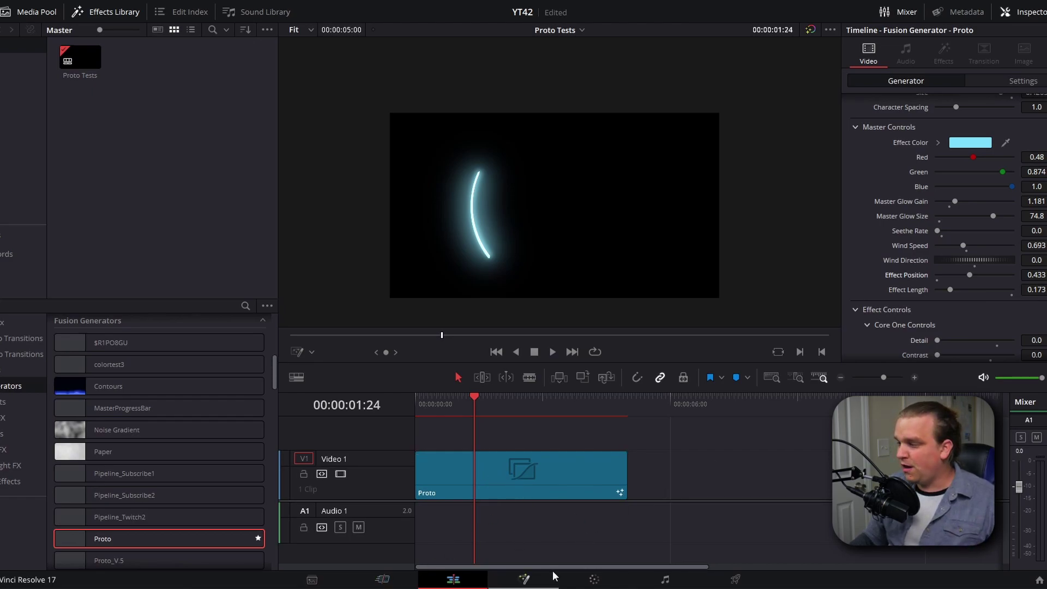
left_click(524, 582)
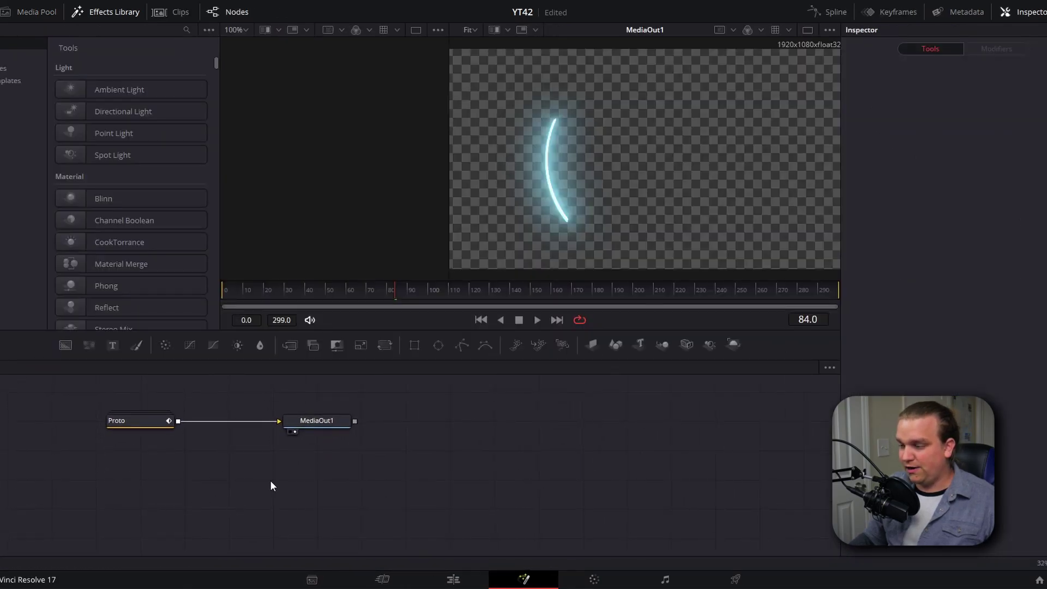
Select the Proto node on the Fusion page to show its settings.
left_click(126, 423)
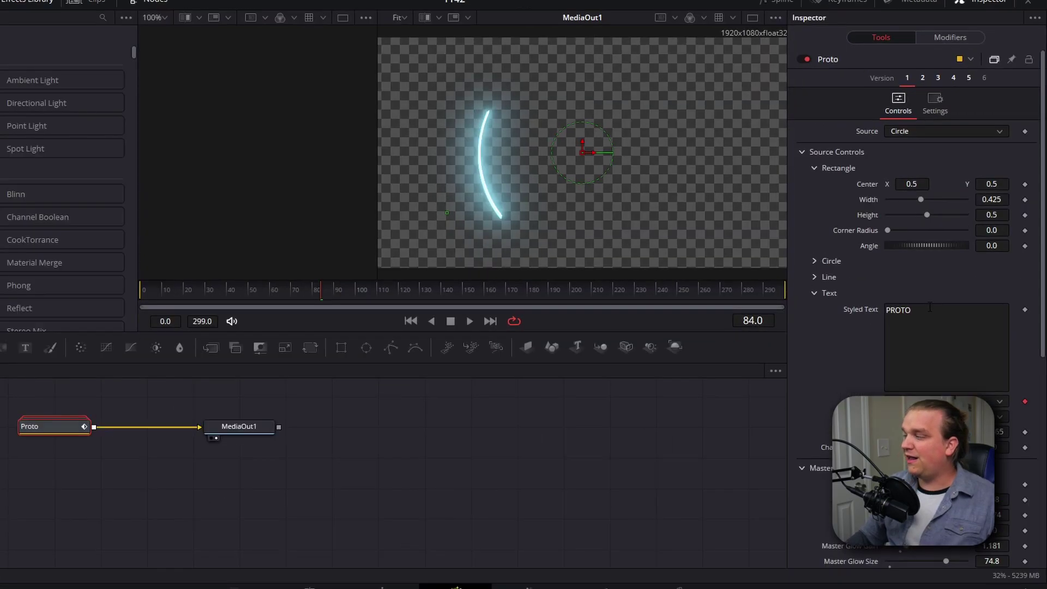
scroll(860, 257, "down", 5)
scroll(864, 306, "up", 5)
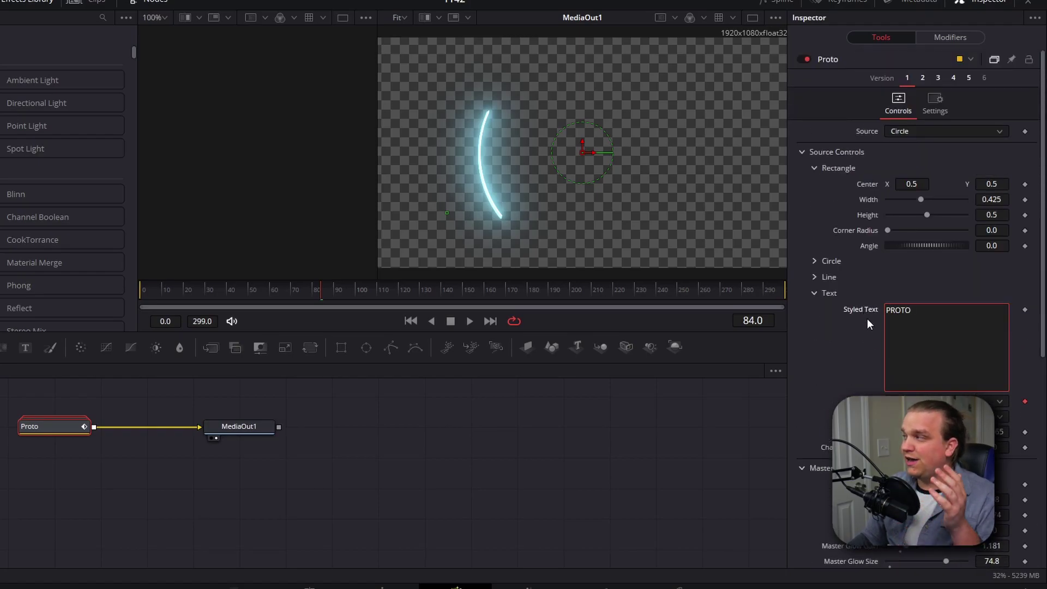
scroll(850, 219, "down", 5)
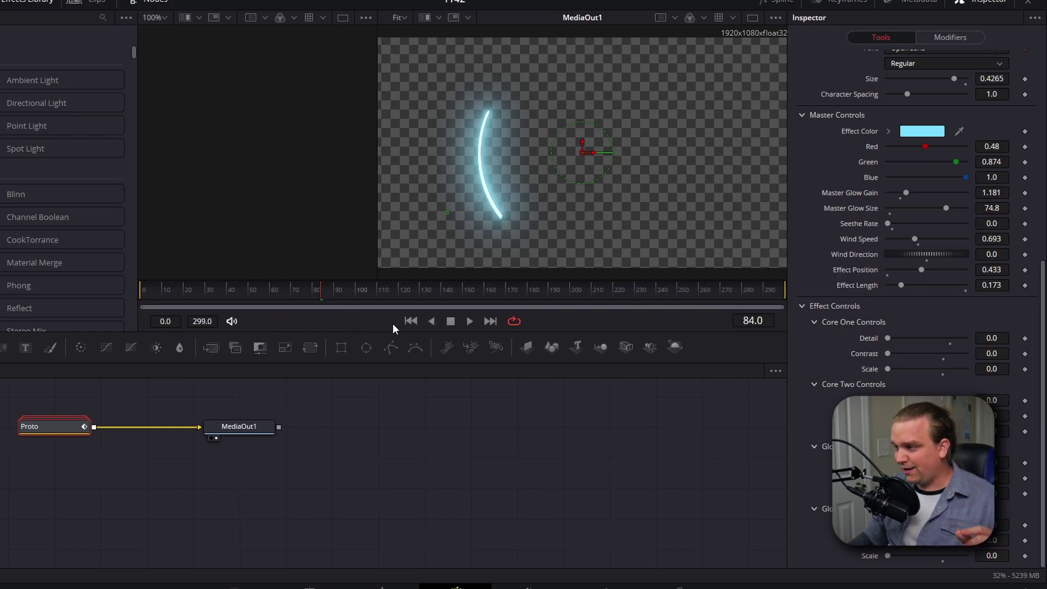
Disable High Quality and Motion Blur previewing, toggle proxy, and set Effect Position to 0.591.
right_click(366, 325)
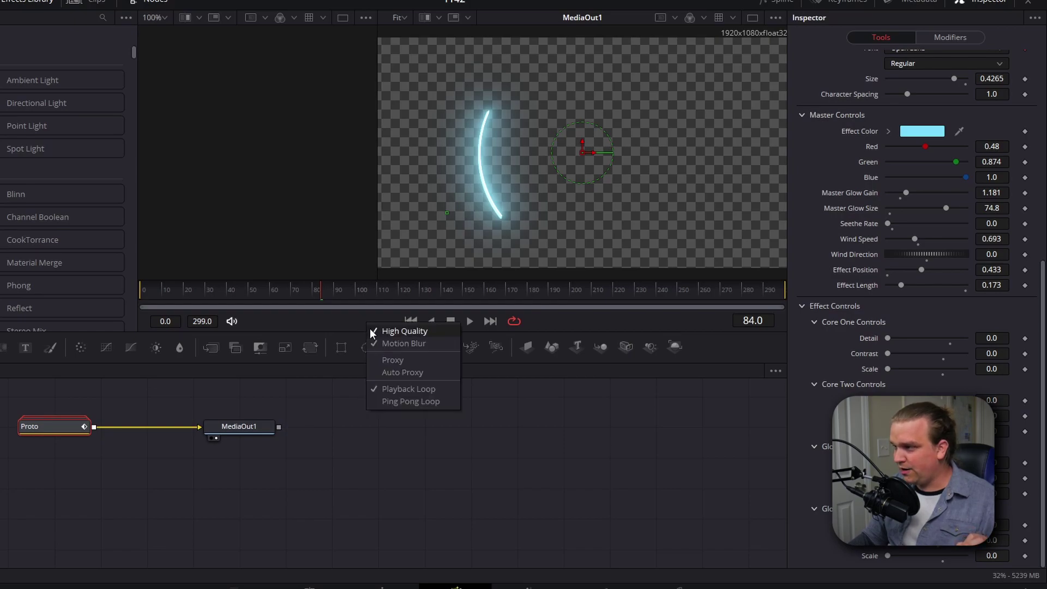
left_click(385, 330)
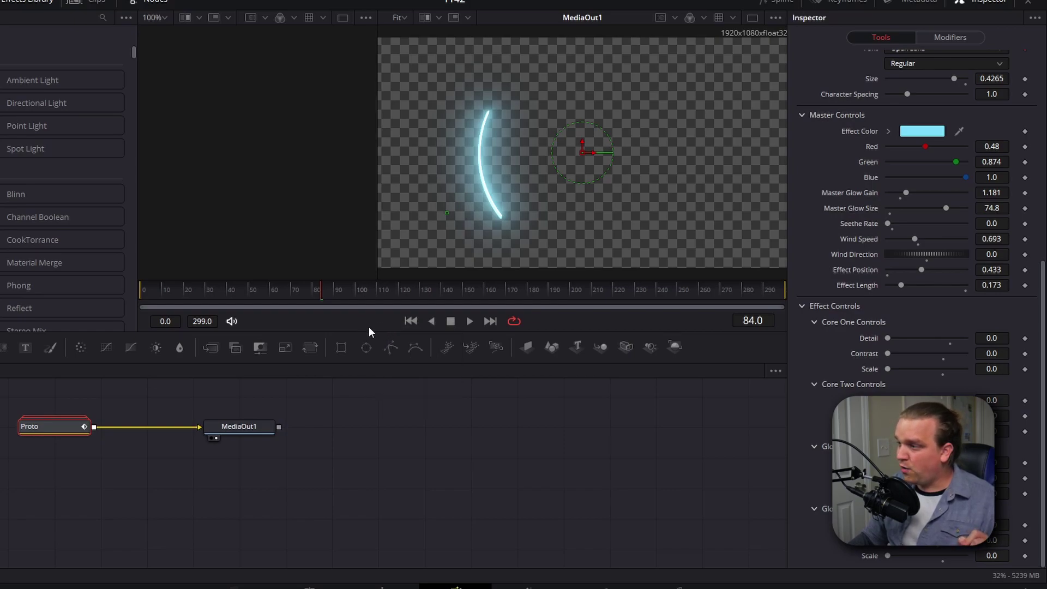
right_click(368, 326)
left_click(385, 345)
right_click(364, 321)
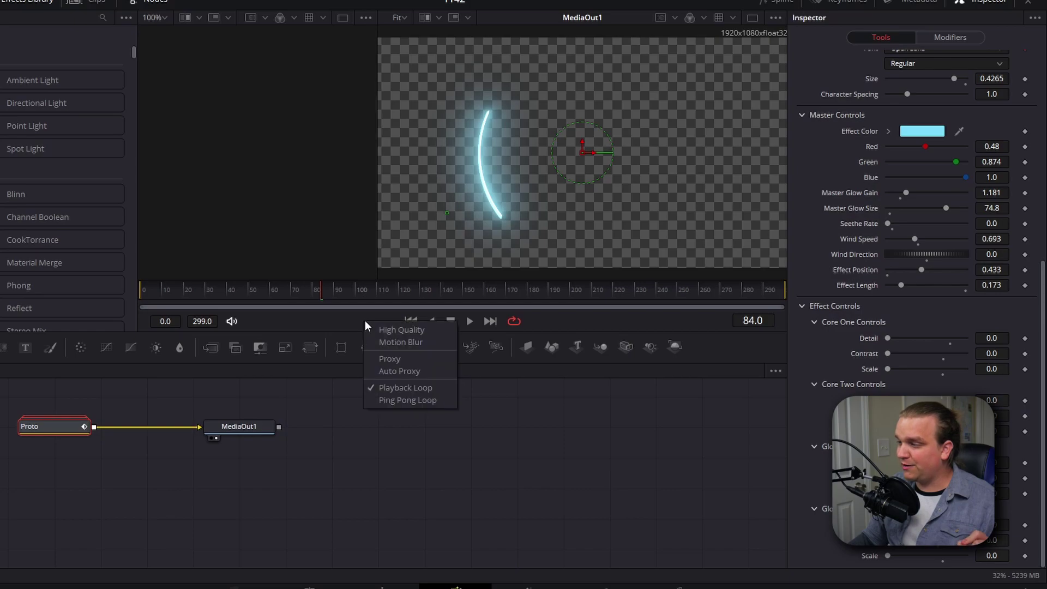
left_click(396, 360)
mouse_move(921, 270)
left_mouse_down()
mouse_move(945, 269)
mouse_move(901, 268)
mouse_move(935, 271)
left_mouse_up()
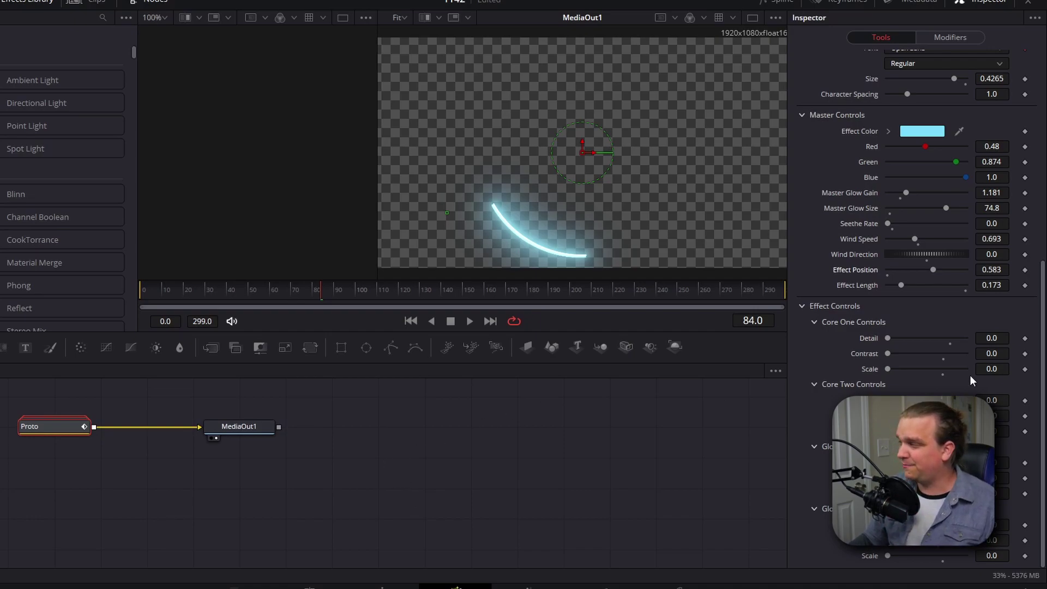
mouse_move(932, 270)
left_mouse_down()
mouse_move(907, 269)
mouse_move(933, 270)
mouse_move(920, 283)
mouse_move(967, 274)
mouse_move(921, 272)
left_mouse_up()
Switch Proto's source shape to Line and drag Effect Length to 1.0 for a full ring.
scroll(873, 178, "up", 5)
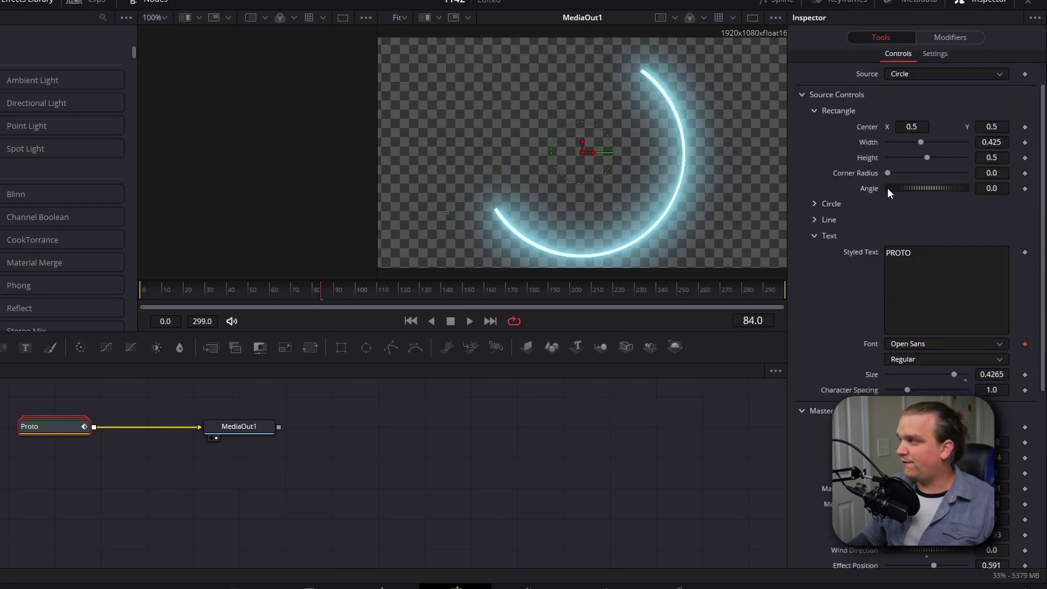
scroll(899, 172, "up", 1)
left_click(908, 134)
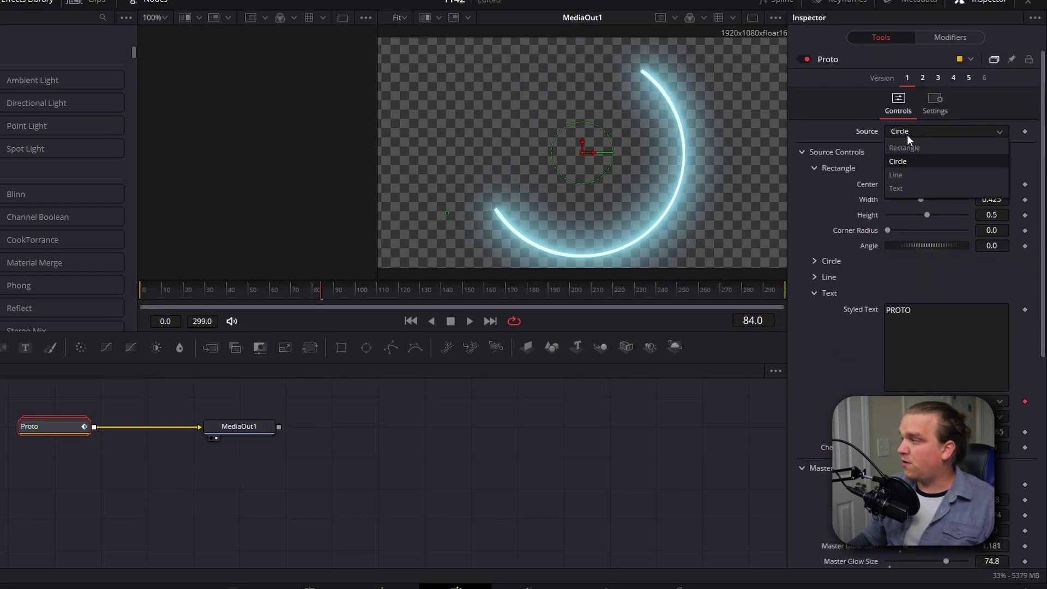
left_click(911, 177)
scroll(843, 278, "down", 5)
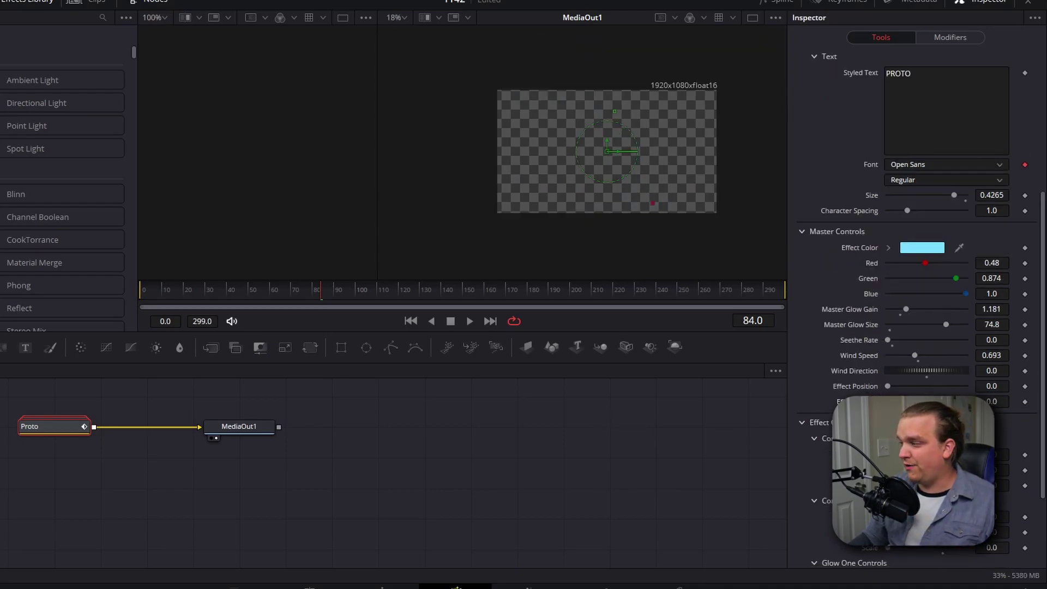
left_click_drag(887, 401, 1037, 407)
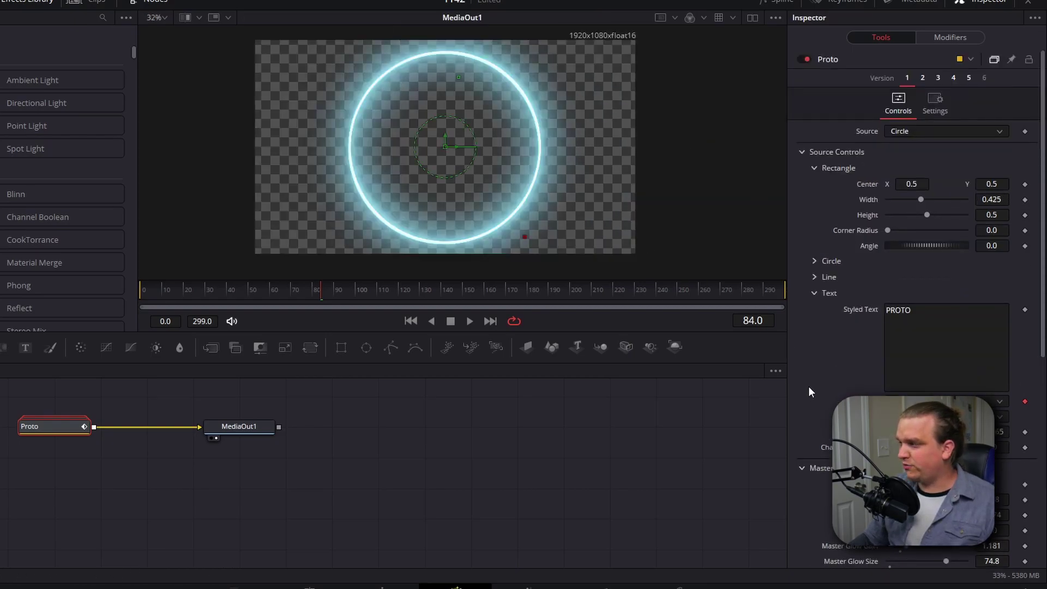
scroll(817, 346, "down", 6)
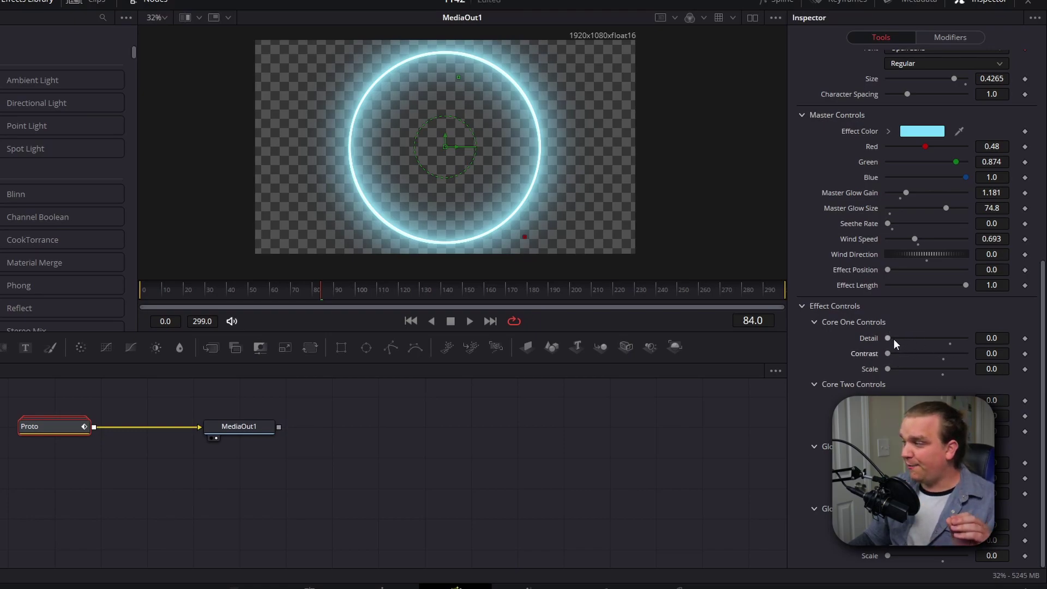
Experiment with raising Core One Detail and Contrast to roughen the ring's core.
left_click_drag(892, 338, 783, 377)
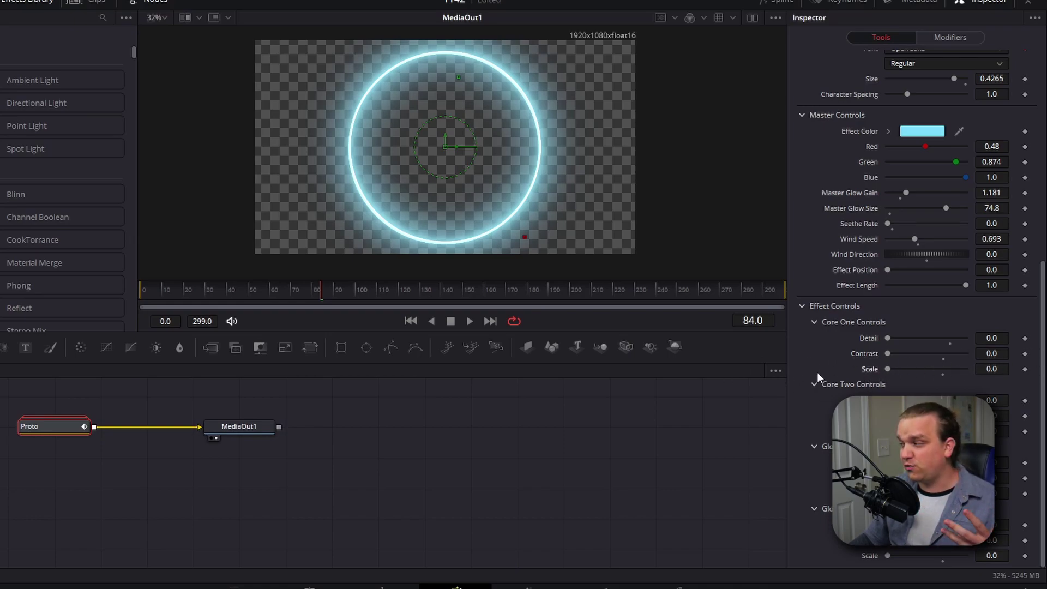
mouse_move(887, 353)
left_mouse_down()
mouse_move(918, 355)
mouse_move(892, 369)
mouse_move(918, 368)
mouse_move(896, 339)
left_mouse_up()
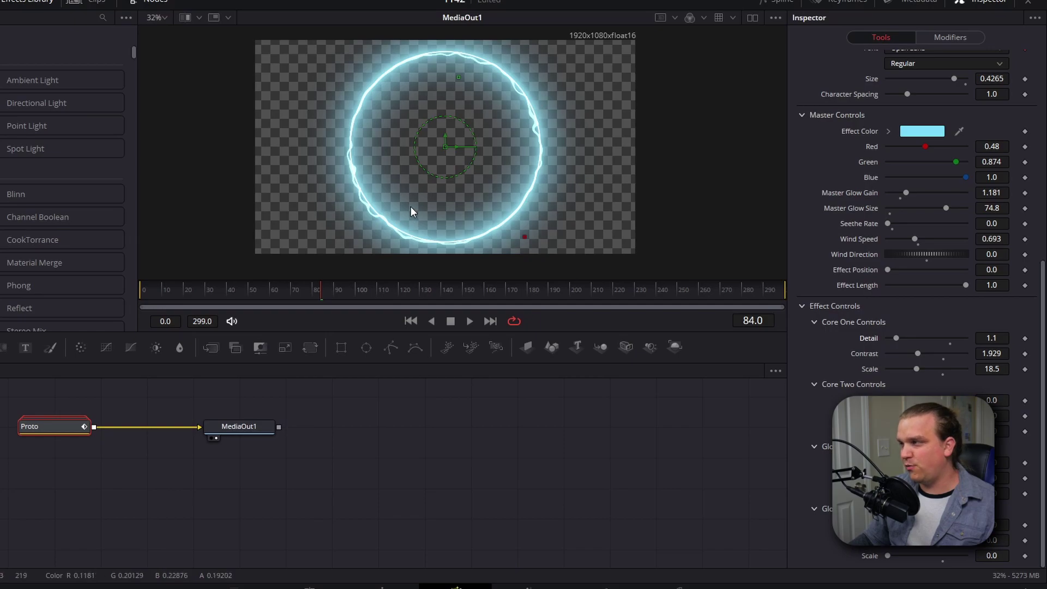
scroll(456, 211, "up", 2)
scroll(415, 216, "down", 2)
left_click_drag(896, 338, 924, 369)
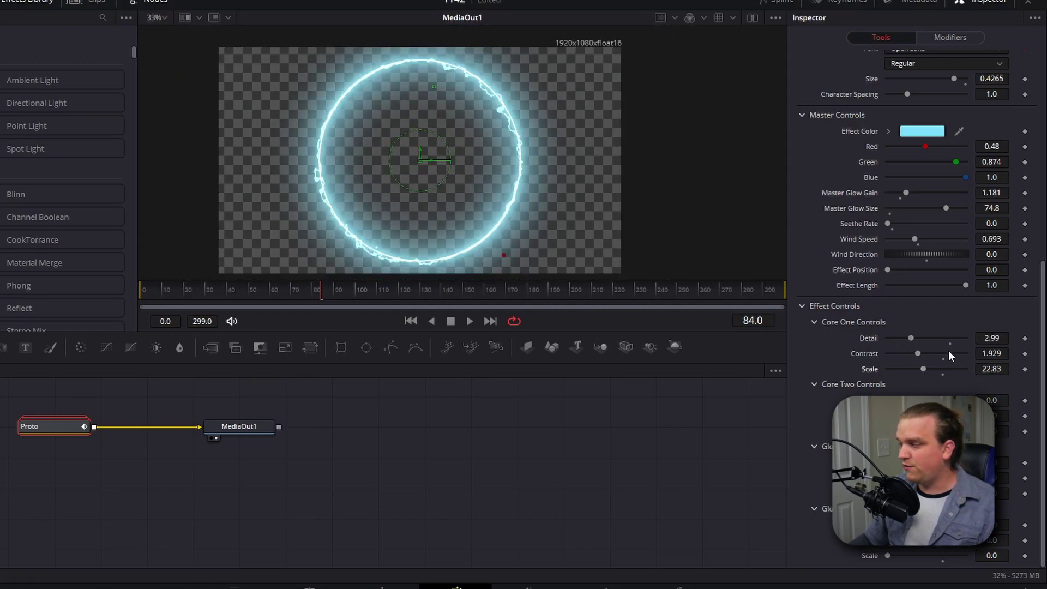
double_click(918, 352)
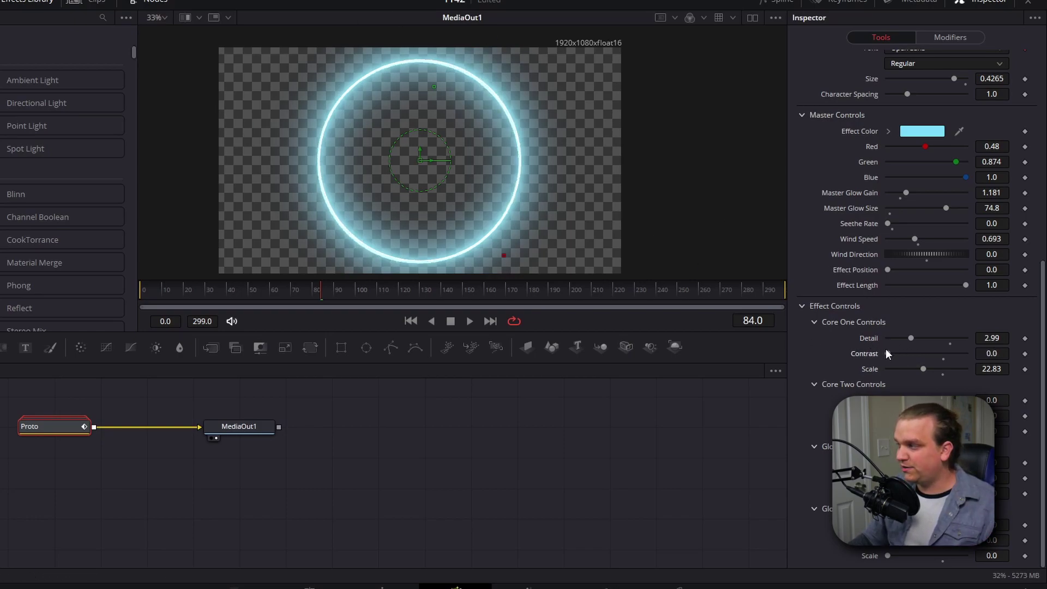
left_click_drag(887, 355, 921, 353)
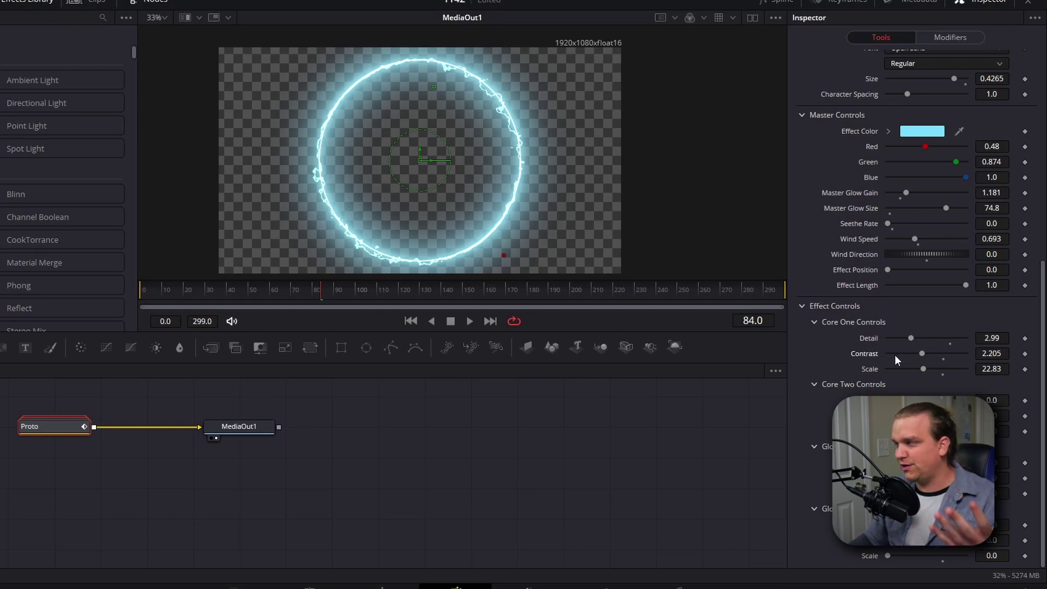
Bring Core One Detail down and fine-tune it to 1.97, with Scale 50.
left_click_drag(910, 338, 949, 337)
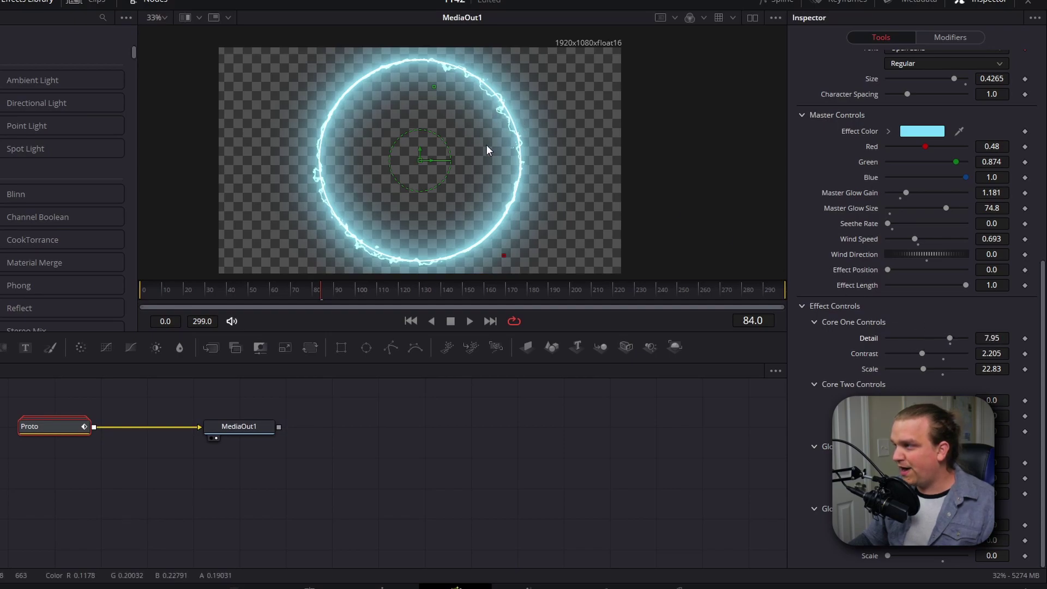
scroll(485, 145, "up", 2)
scroll(583, 183, "up", 3)
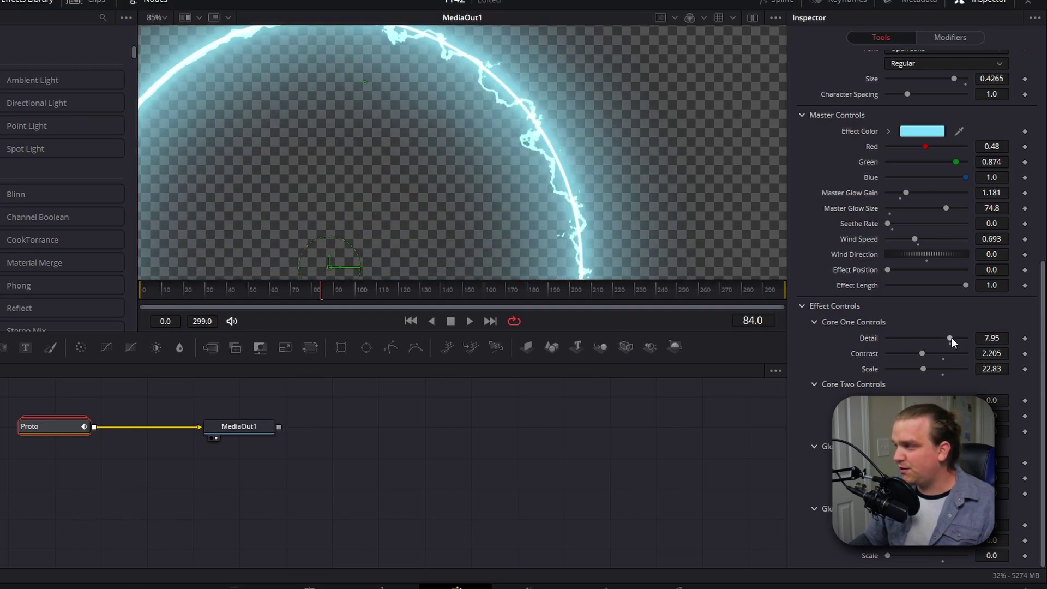
left_click_drag(913, 330, 890, 328)
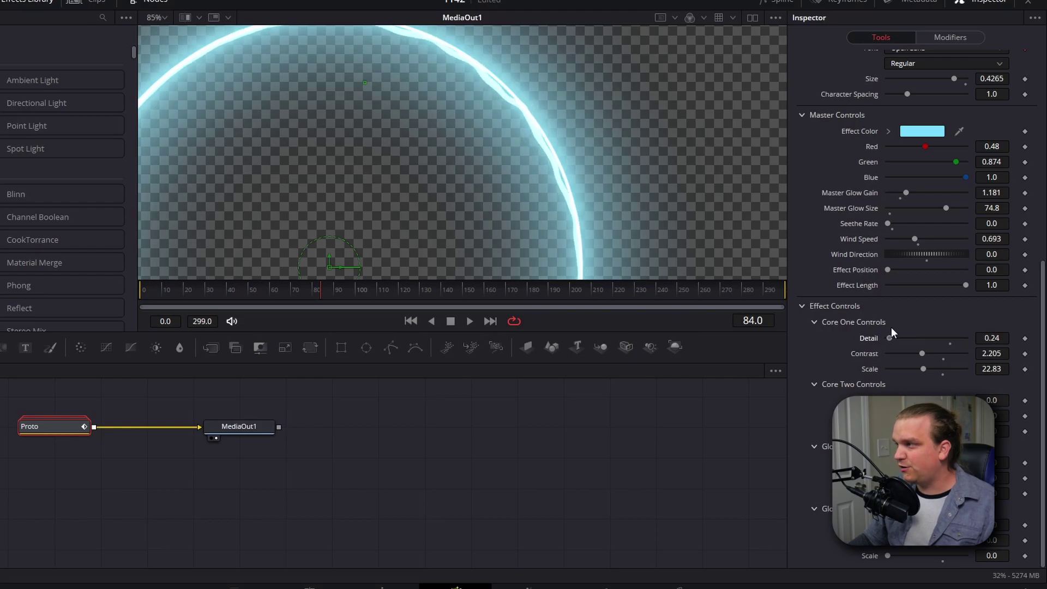
scroll(561, 180, "down", 3)
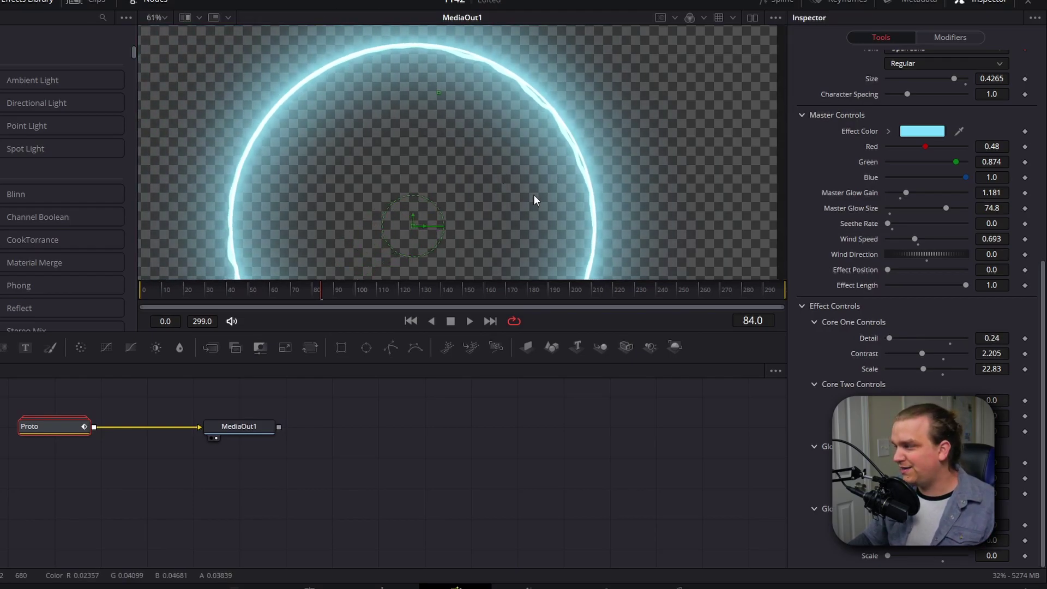
left_click_drag(889, 337, 971, 382)
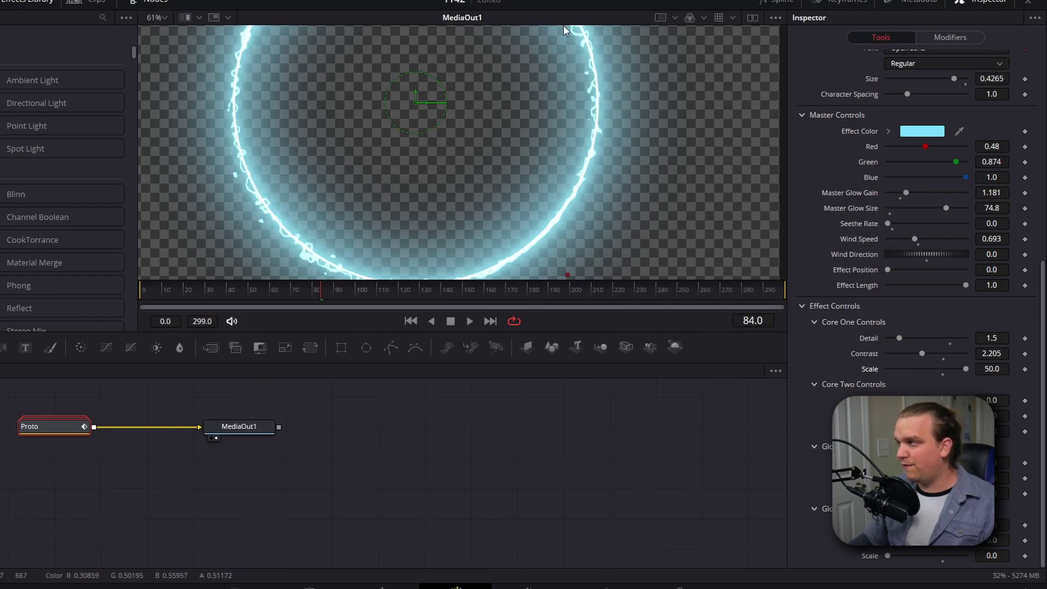
left_click_drag(898, 338, 903, 338)
scroll(631, 196, "down", 2)
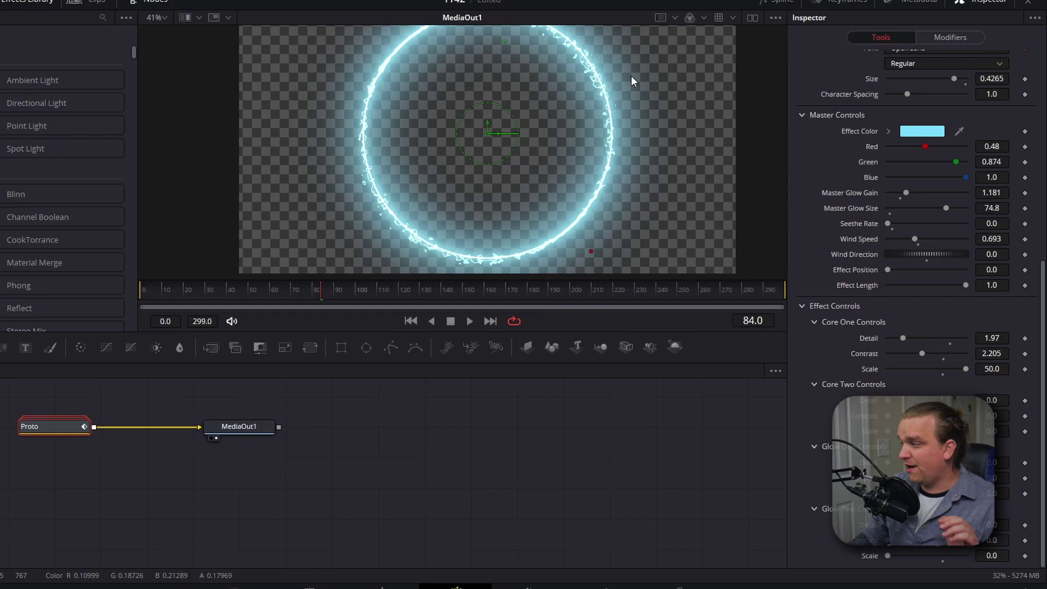
scroll(453, 157, "right", 2)
Raise Core Two Detail and Contrast while zeroing Core One's Contrast and Scale.
left_click_drag(888, 415, 919, 415)
scroll(465, 231, "up", 4)
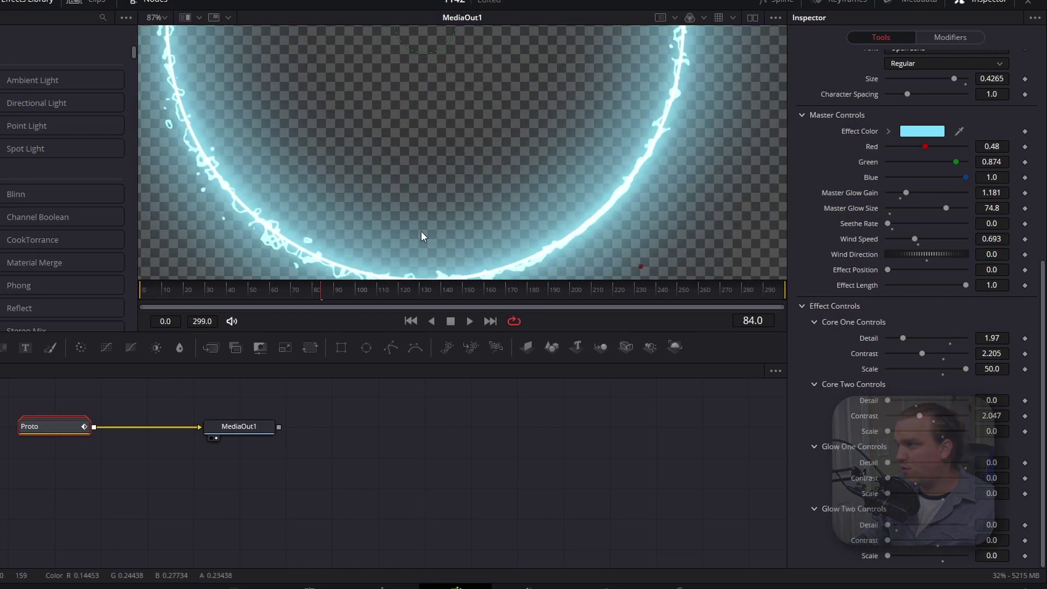
left_click_drag(924, 354, 903, 456)
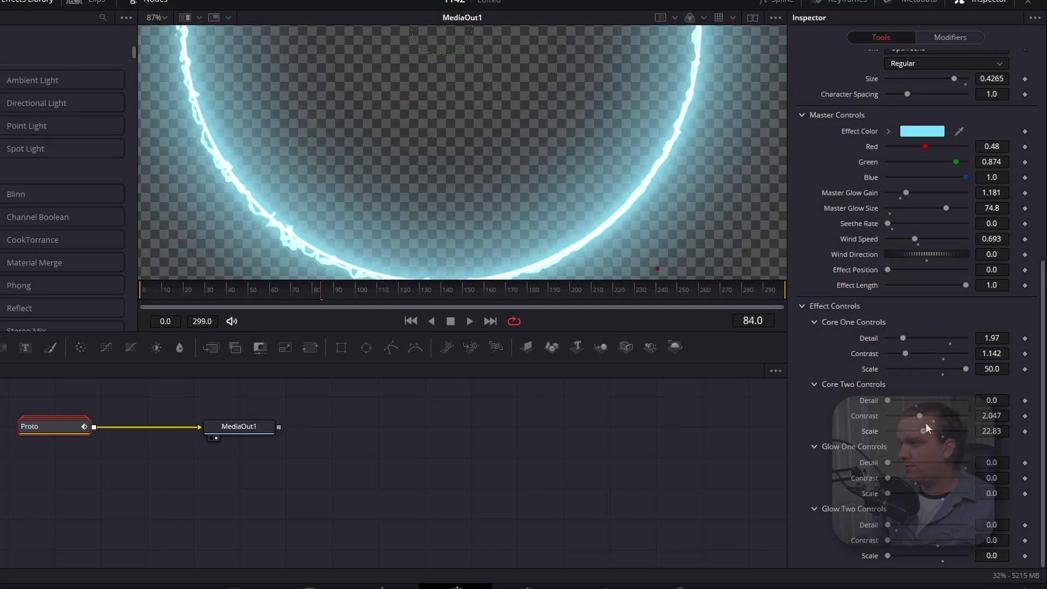
left_click_drag(894, 400, 963, 403)
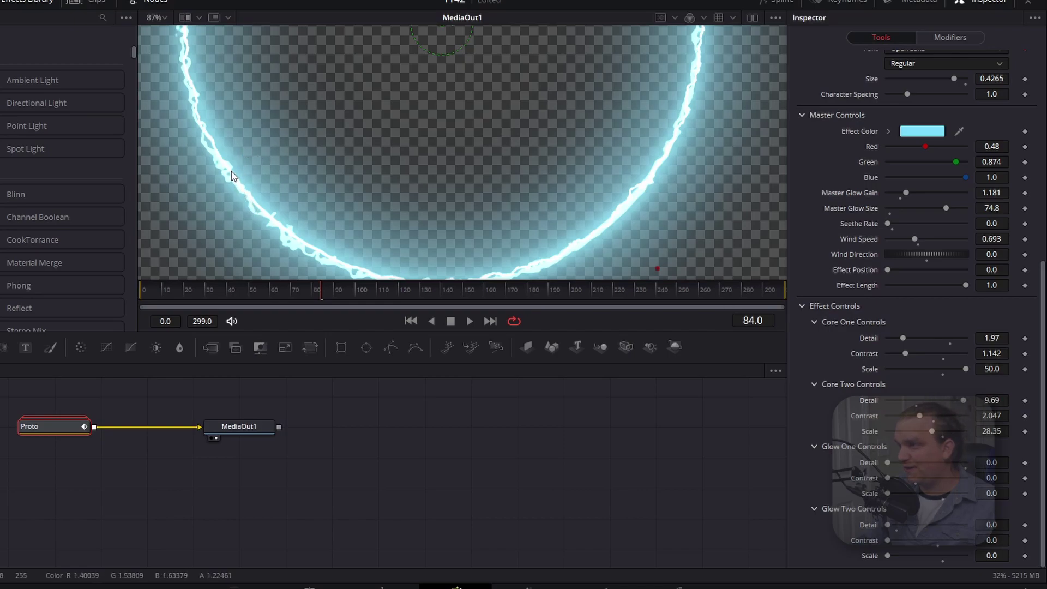
left_click_drag(920, 415, 946, 410)
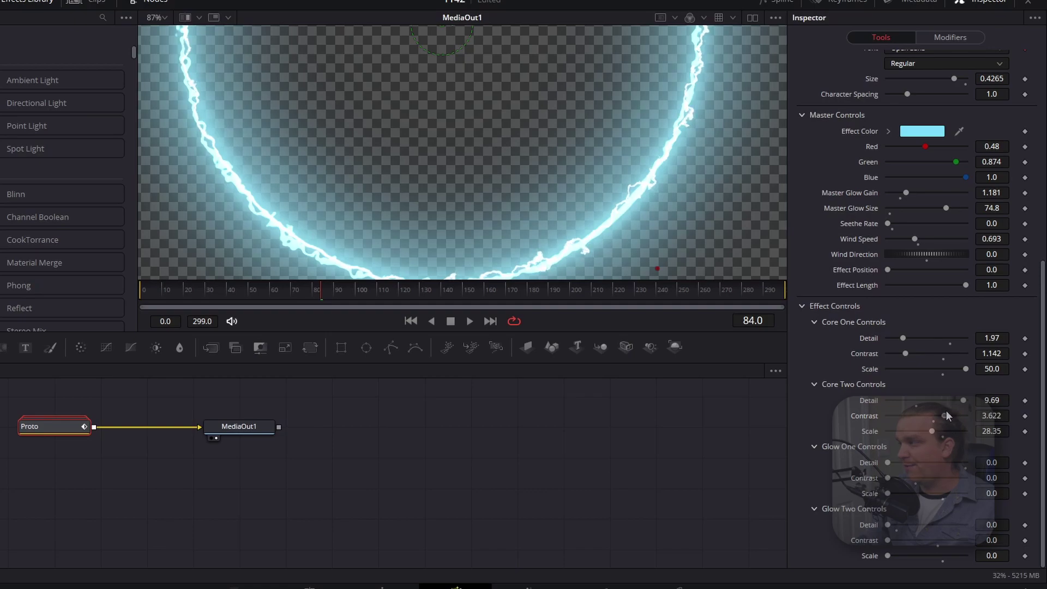
left_click_drag(964, 370, 865, 344)
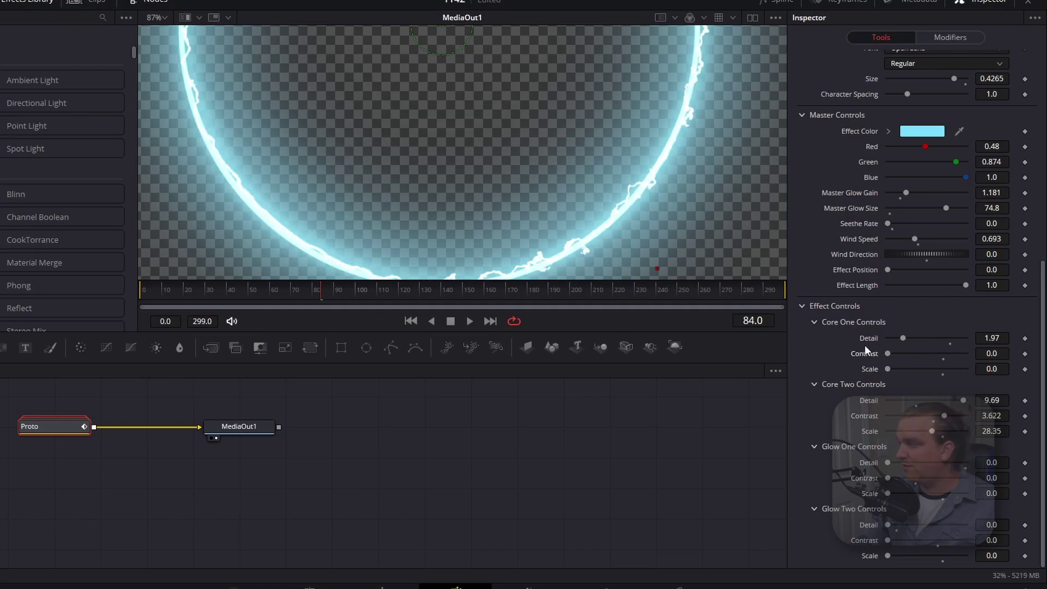
scroll(237, 110, "down", 4)
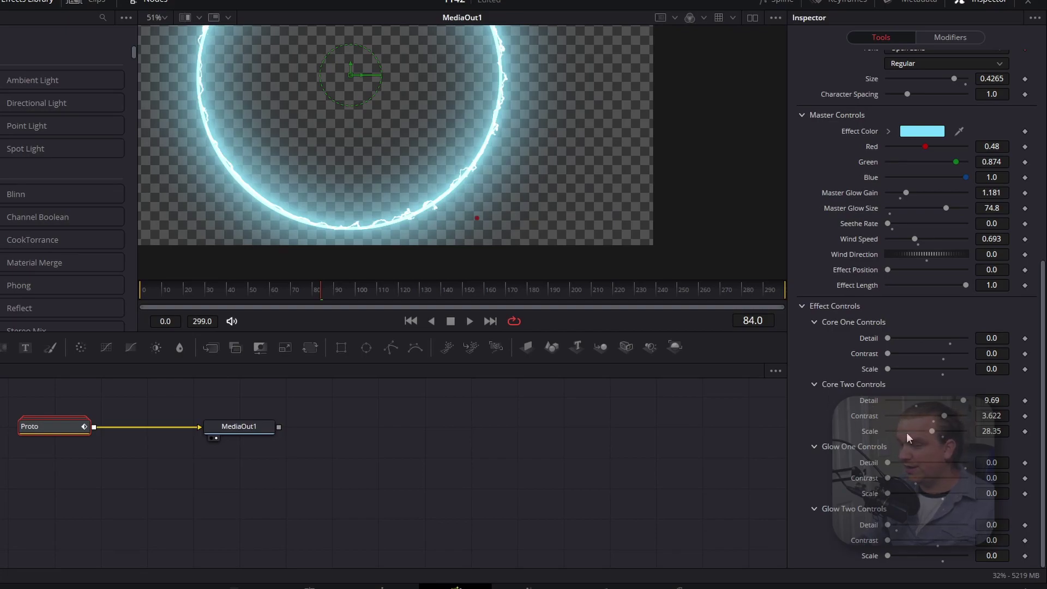
scroll(349, 181, "up", 2)
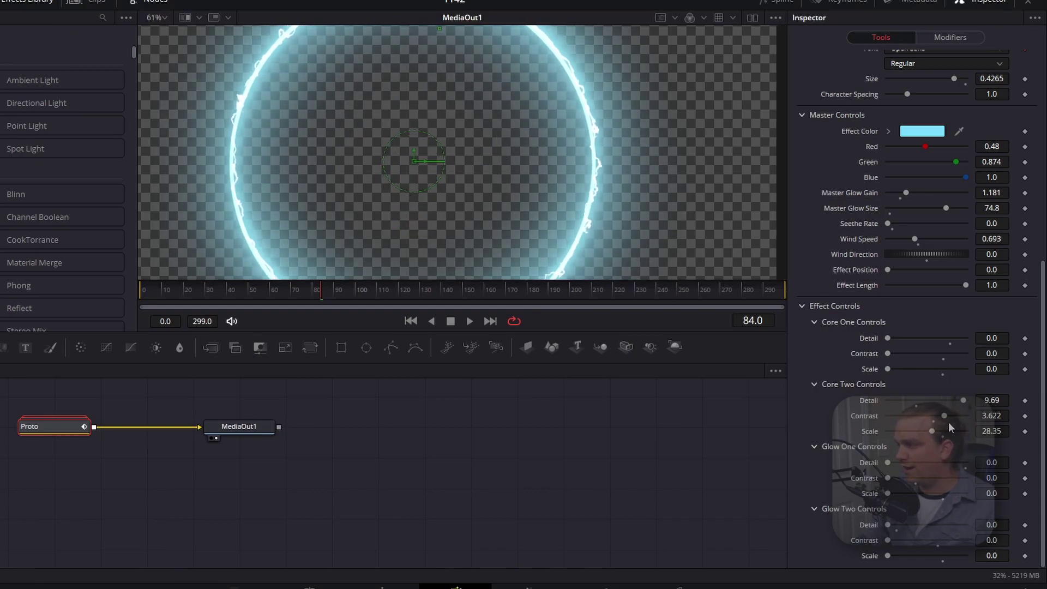
Push Core Two to Detail 10, Contrast 5.0 and Scale 50.
left_click_drag(944, 415, 976, 416)
left_click_drag(931, 431, 976, 431)
left_click_drag(963, 401, 973, 421)
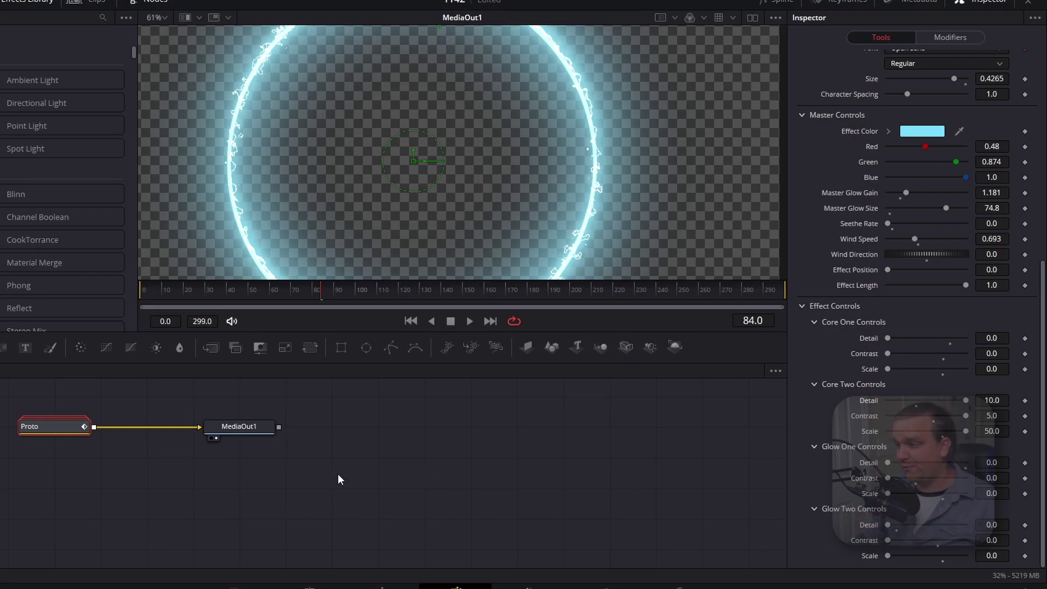
mouse_move(888, 353)
left_mouse_down()
mouse_move(929, 355)
mouse_move(917, 338)
mouse_move(887, 338)
left_mouse_up()
scroll(320, 215, "down", 3)
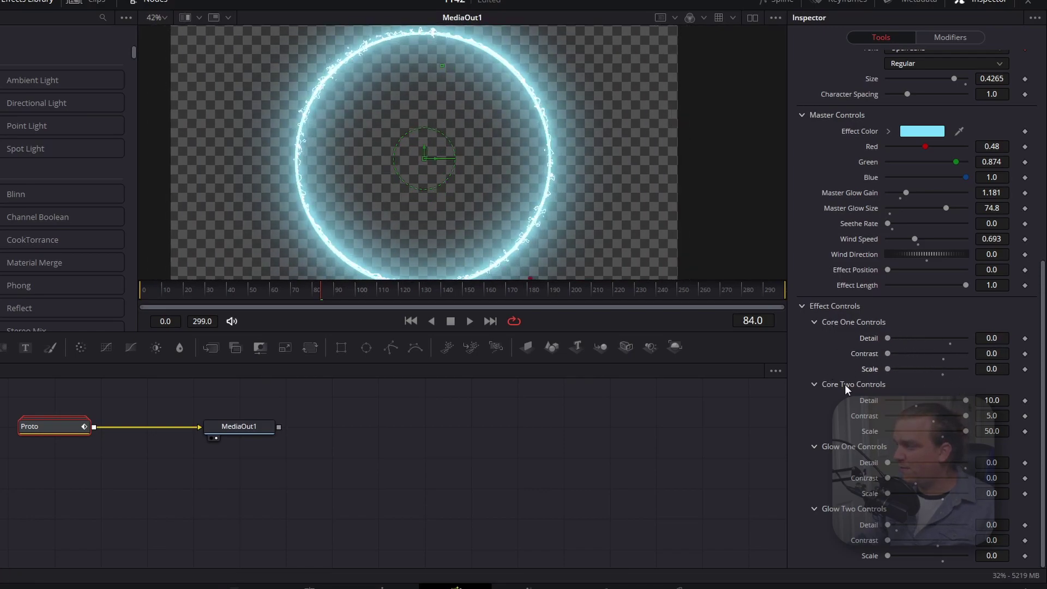
Reset Core Two Detail to 0 and set Glow One to Detail 7.24, Contrast 1.417, Scale 50.
double_click(966, 401)
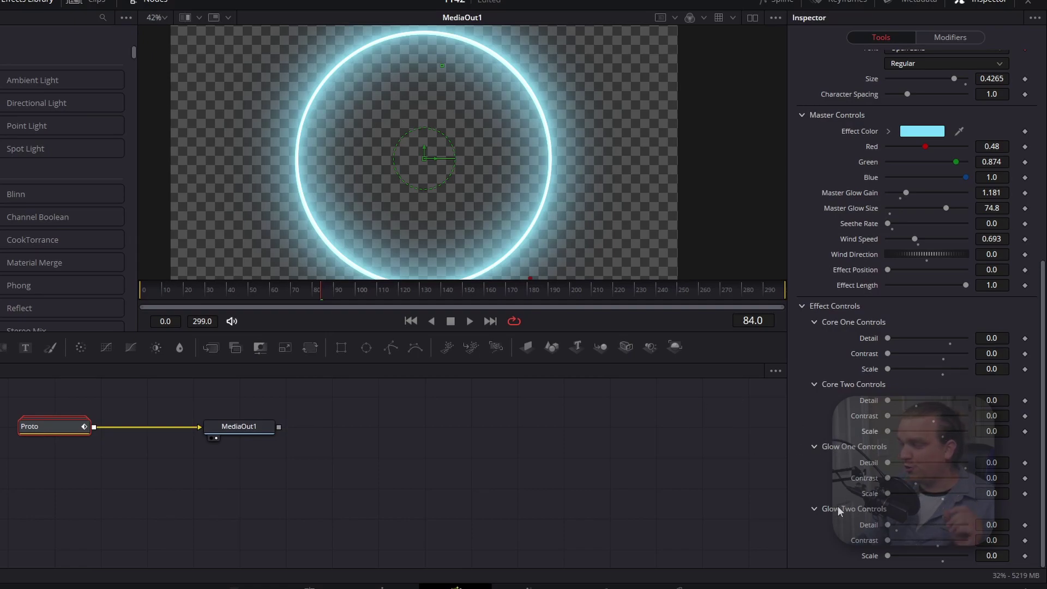
scroll(585, 179, "down", 2)
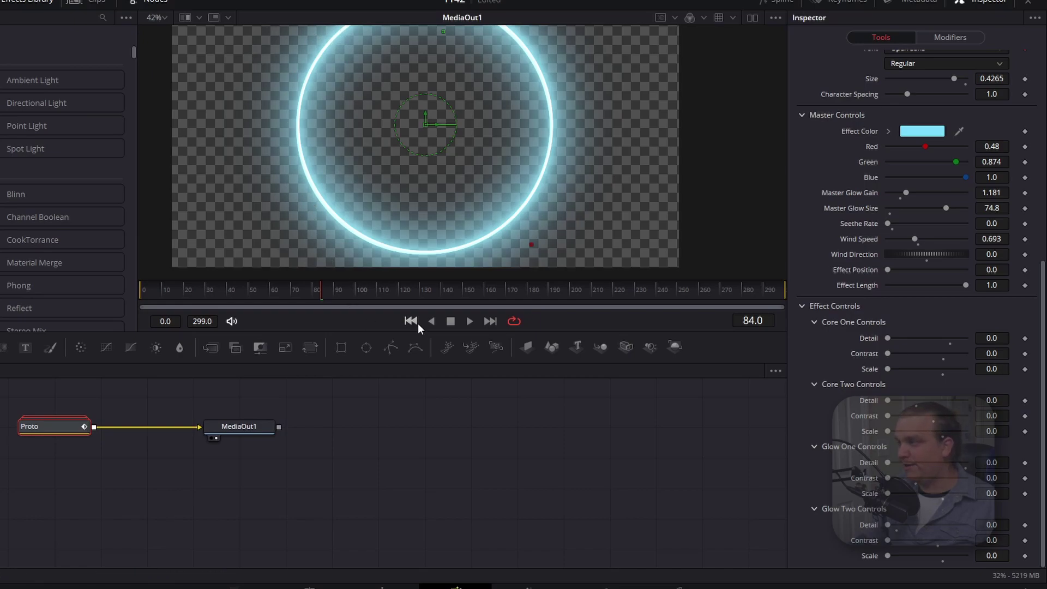
scroll(305, 122, "up", 5)
left_click_drag(367, 206, 307, 289)
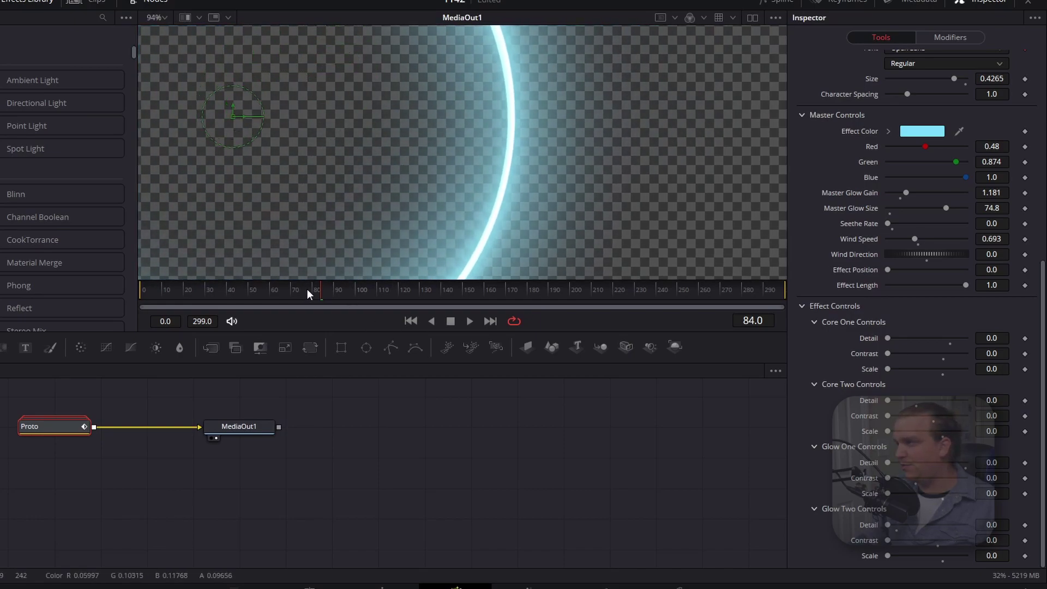
left_click_drag(888, 463, 1019, 500)
scroll(502, 173, "up", 4)
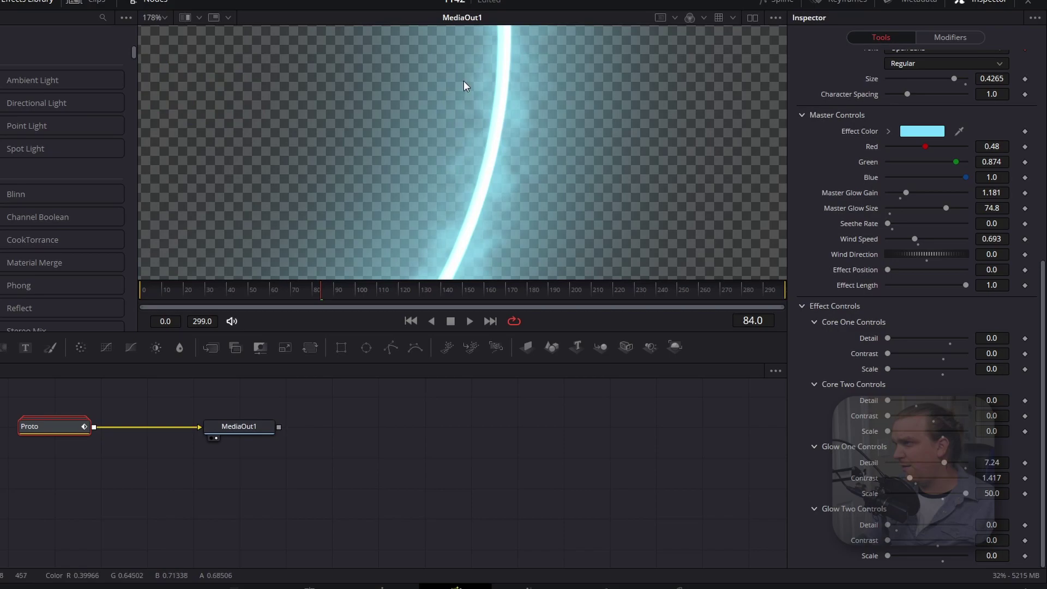
scroll(511, 159, "down", 6)
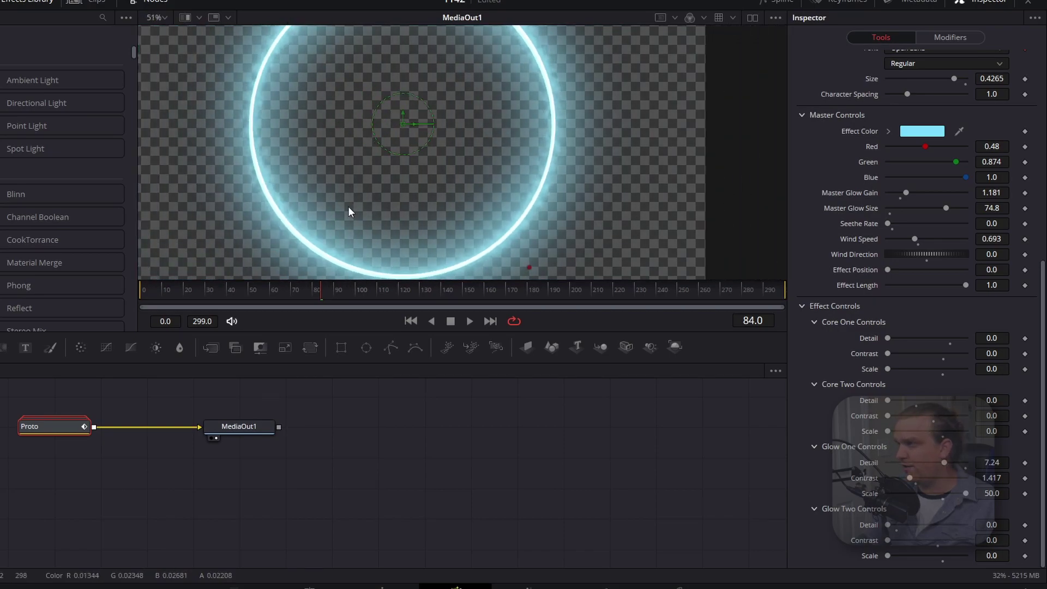
Composite Proto over a new Background1 node through Merge1 feeding MediaOut1.
left_click_drag(228, 427, 319, 426)
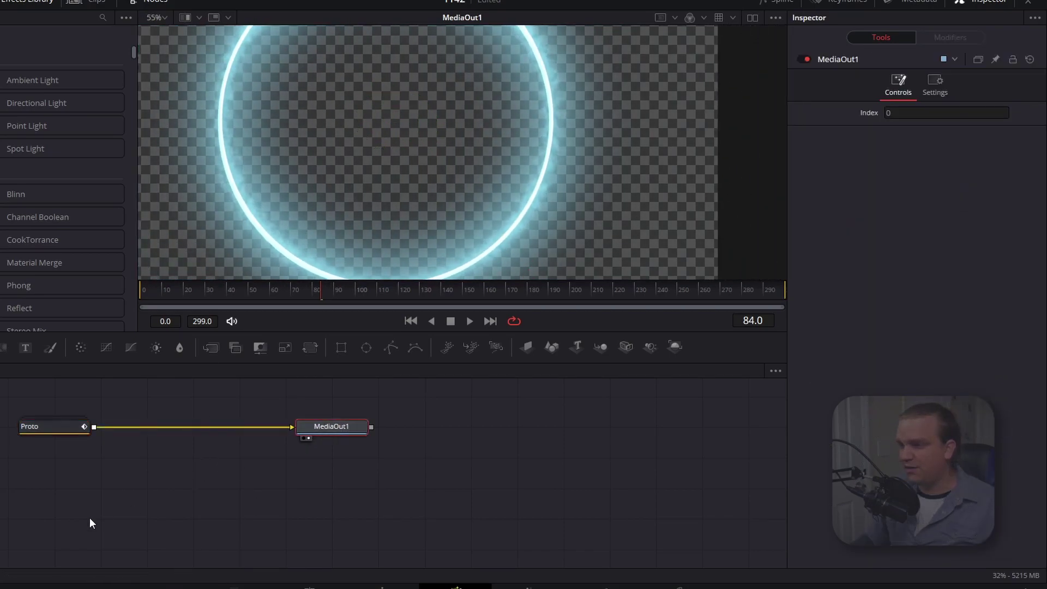
left_click_drag(3, 347, 100, 518)
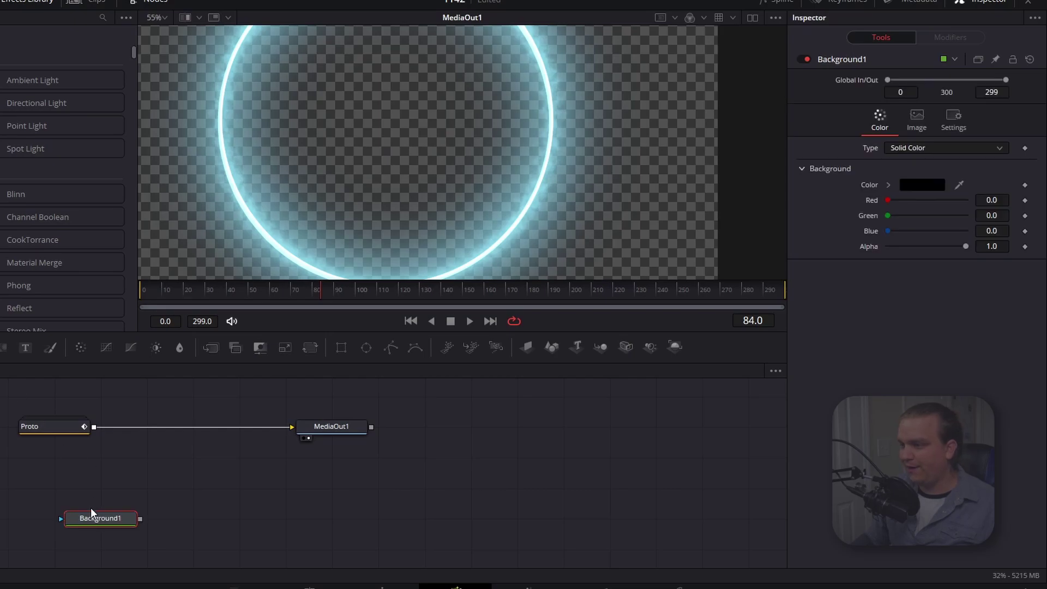
left_click_drag(290, 426, 187, 445)
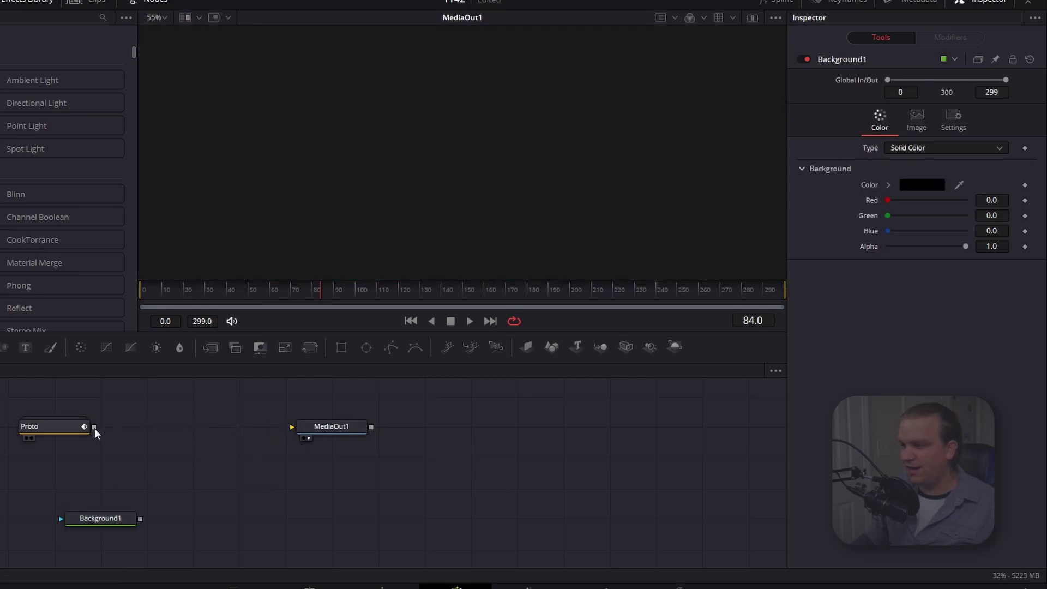
left_click_drag(154, 528, 140, 518)
left_click_drag(232, 519, 293, 426)
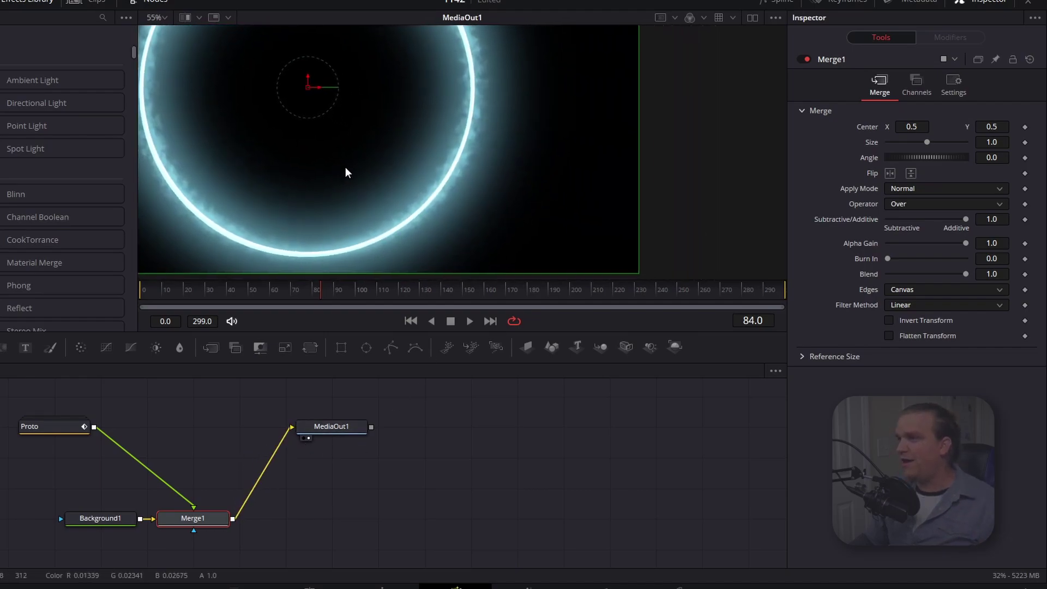
Set Proto's Glow One to Detail 7.95 and Contrast 2.362 for a smoky glow.
scroll(357, 153, "up", 5)
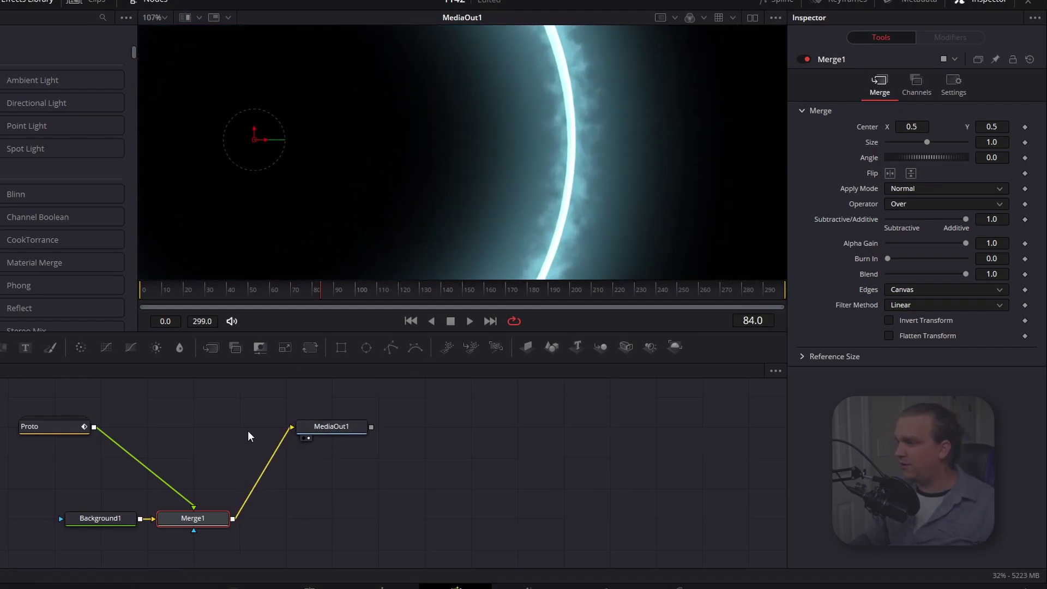
left_click(37, 431)
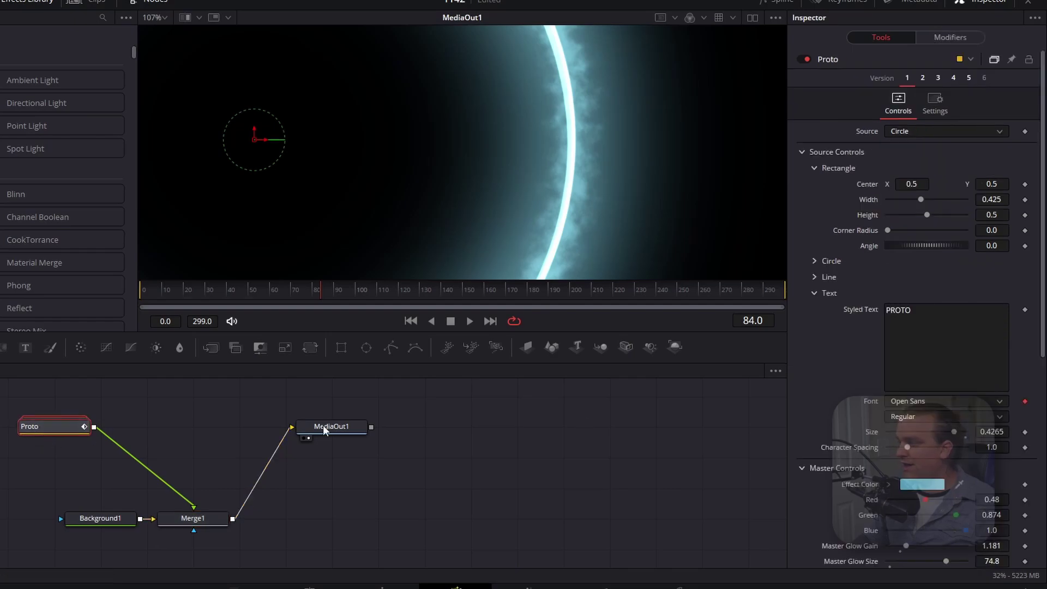
scroll(846, 394, "down", 6)
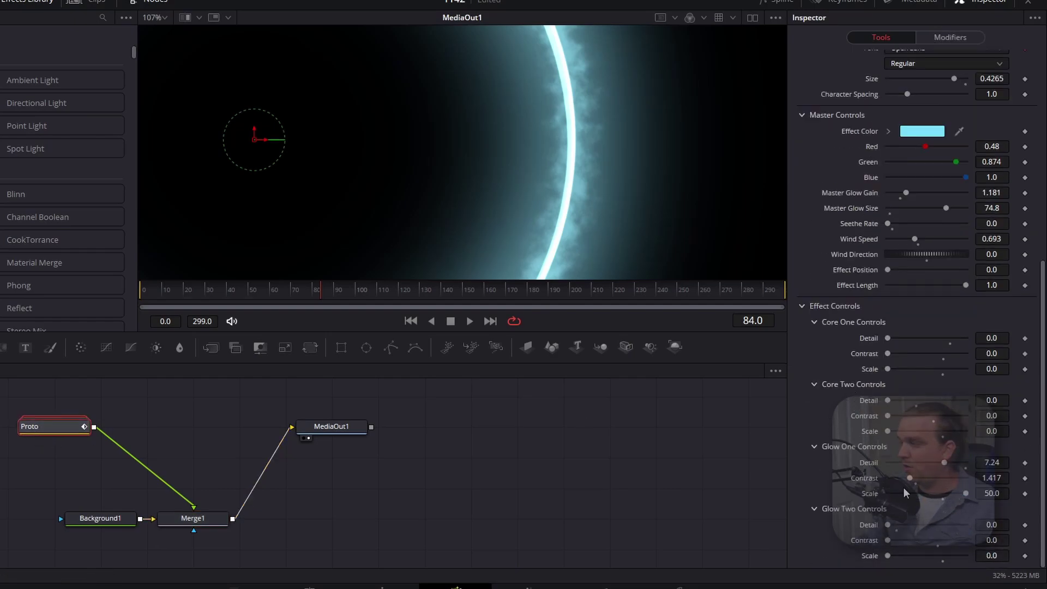
mouse_move(911, 479)
left_mouse_down()
mouse_move(969, 472)
mouse_move(922, 477)
left_mouse_up()
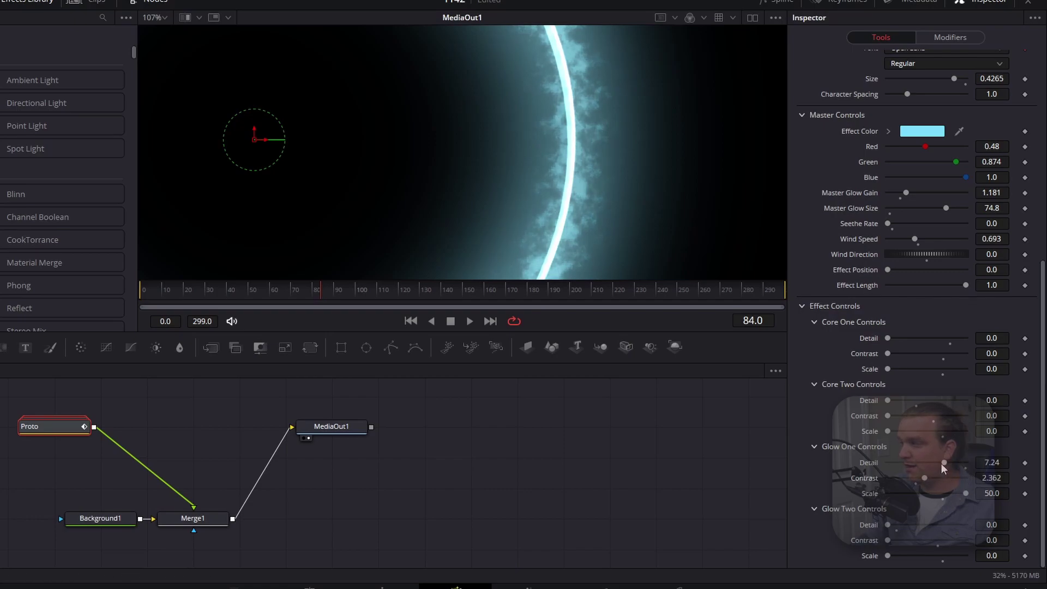
double_click(942, 463)
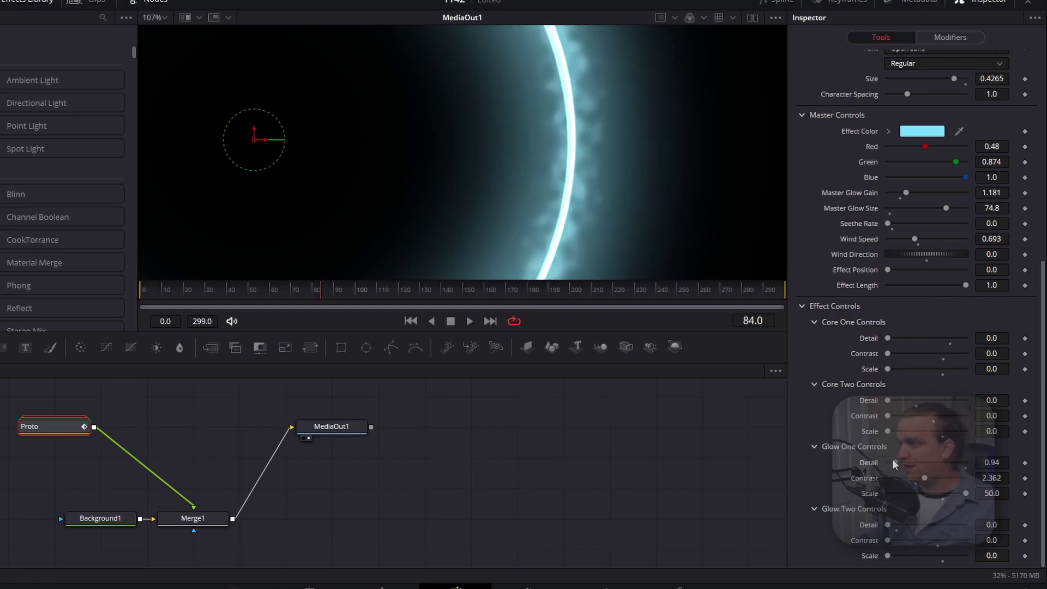
left_click_drag(889, 462, 977, 486)
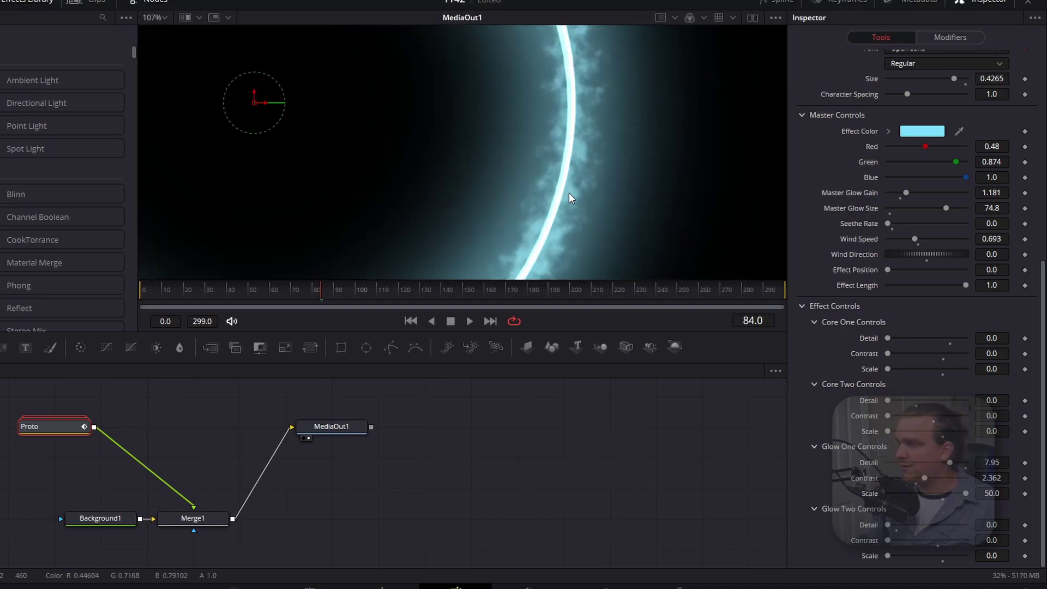
scroll(571, 179, "down", 5)
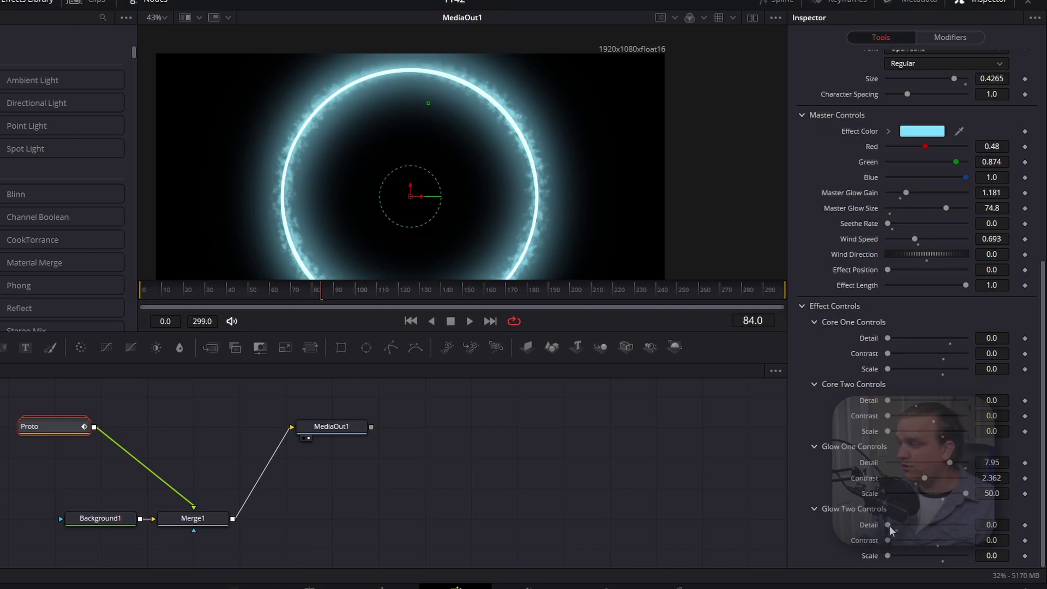
Reset Glow One Scale and Contrast, set Glow Two Scale to 50 and Glow One Detail to 7.64.
left_click_drag(933, 526, 916, 555)
double_click(964, 493)
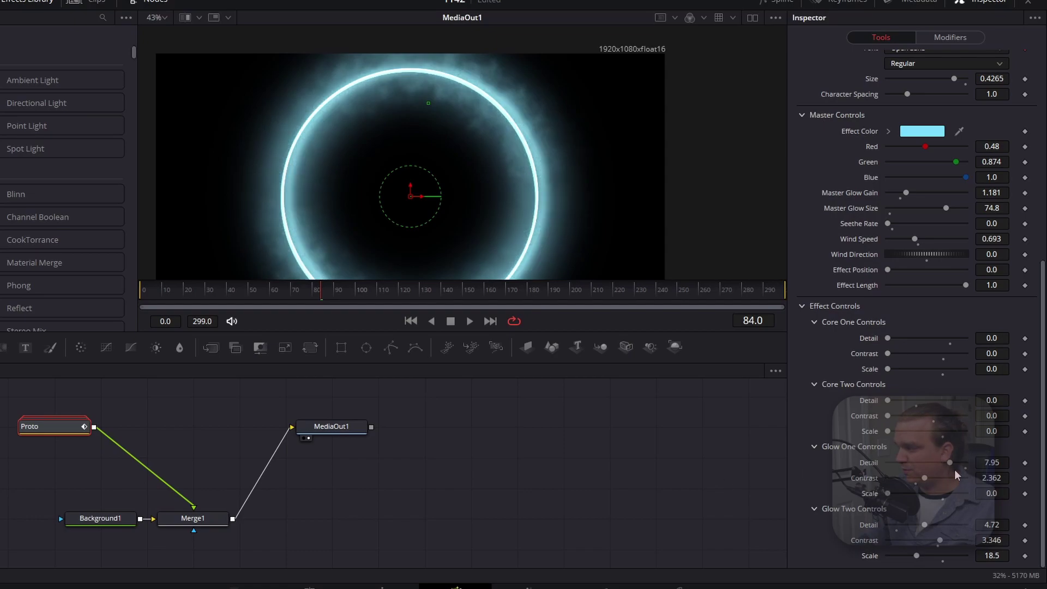
double_click(922, 478)
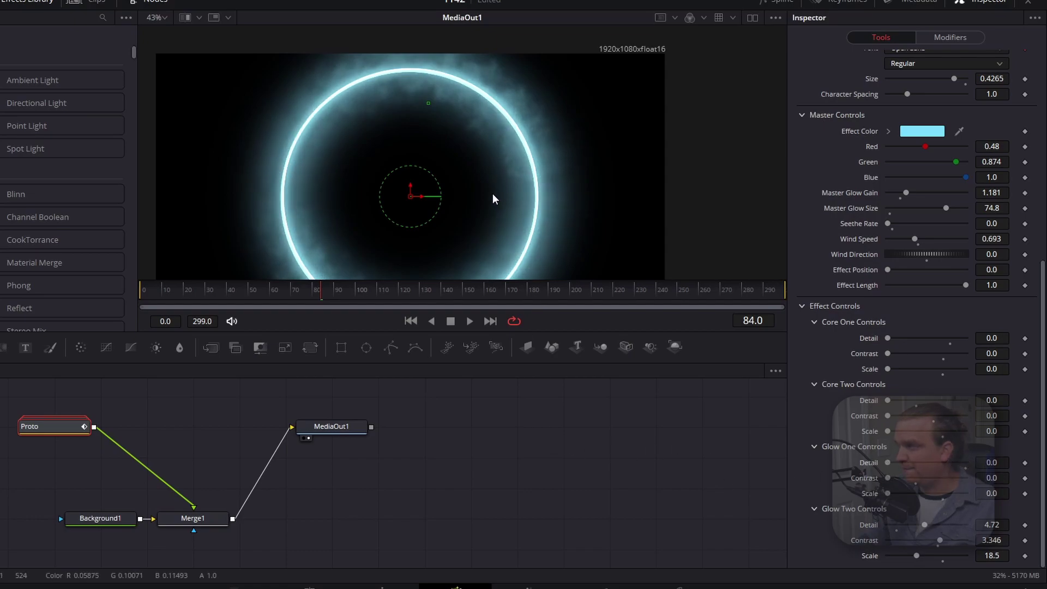
scroll(464, 174, "down", 2)
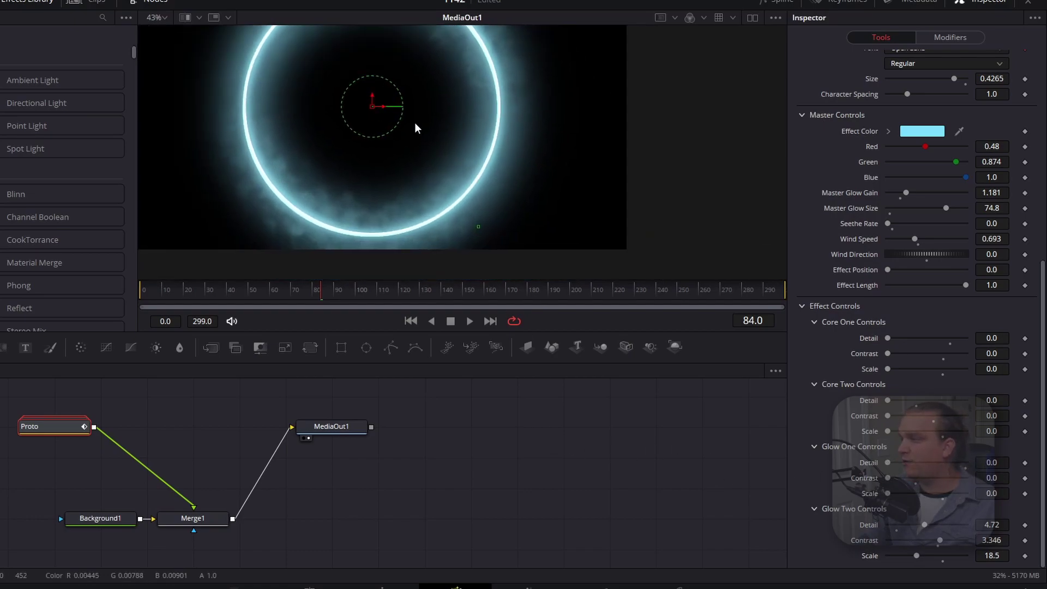
mouse_move(917, 555)
left_mouse_down()
mouse_move(1007, 557)
mouse_move(934, 555)
left_mouse_up()
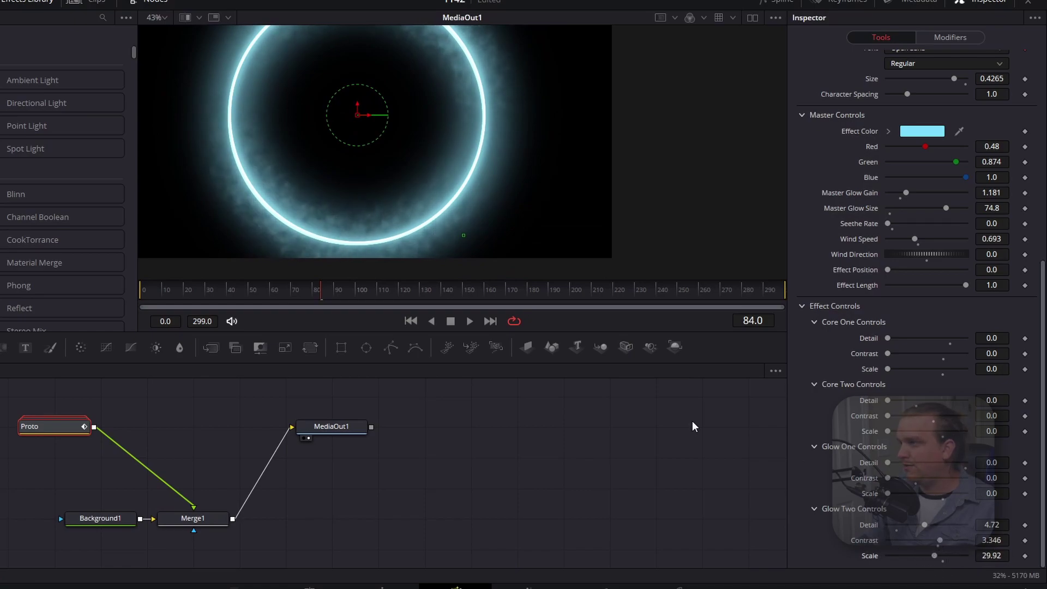
left_click_drag(888, 478, 947, 462)
left_click_drag(888, 431, 938, 431)
Adjust Core Two and set Core One to Detail 5.12, Contrast 2.441, Scale 24.8.
left_click_drag(888, 415, 925, 369)
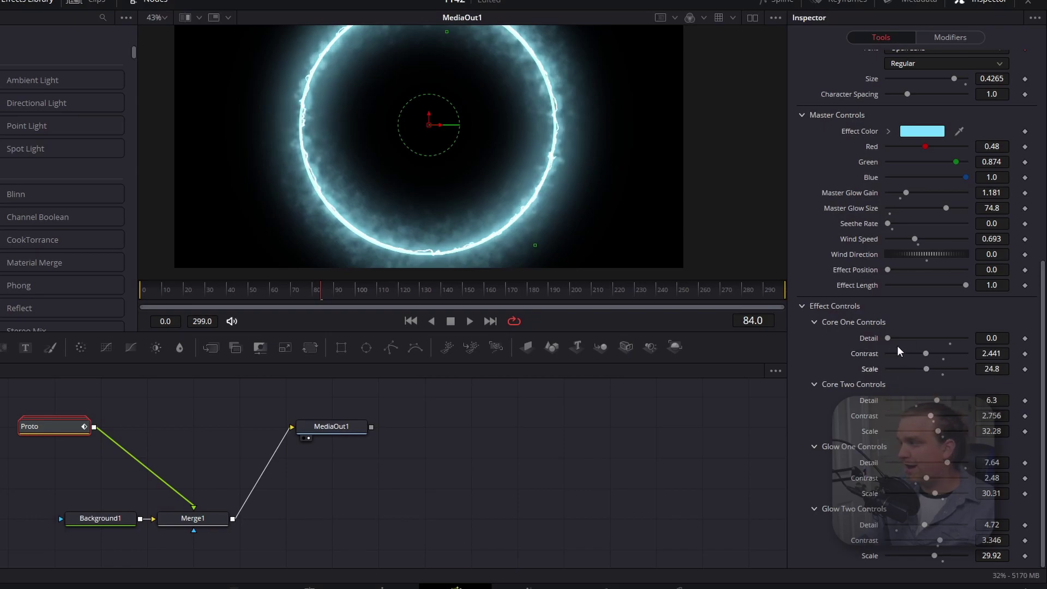
left_click_drag(887, 338, 928, 338)
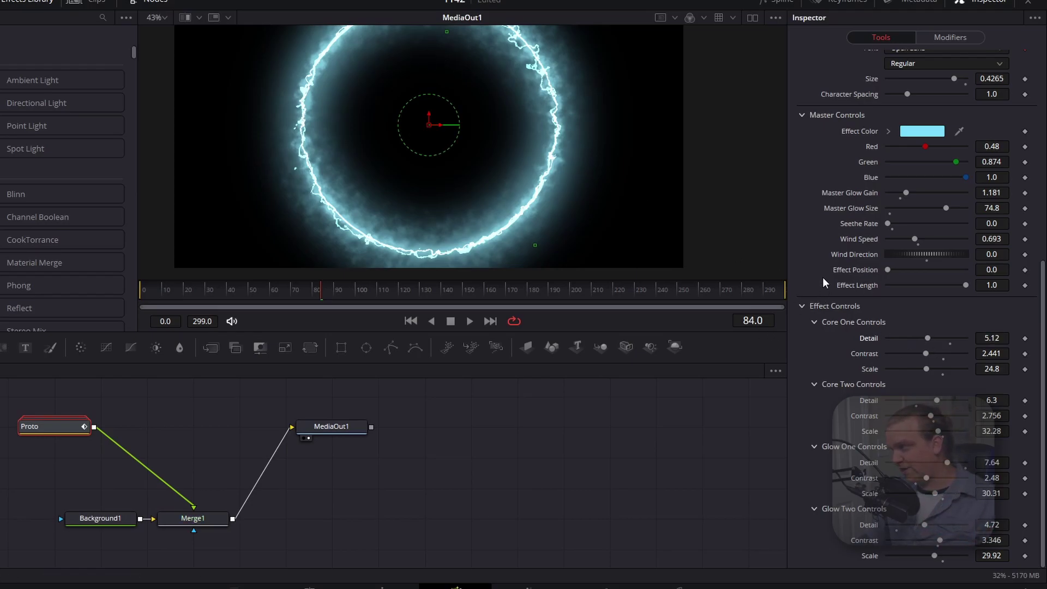
scroll(822, 275, "up", 5)
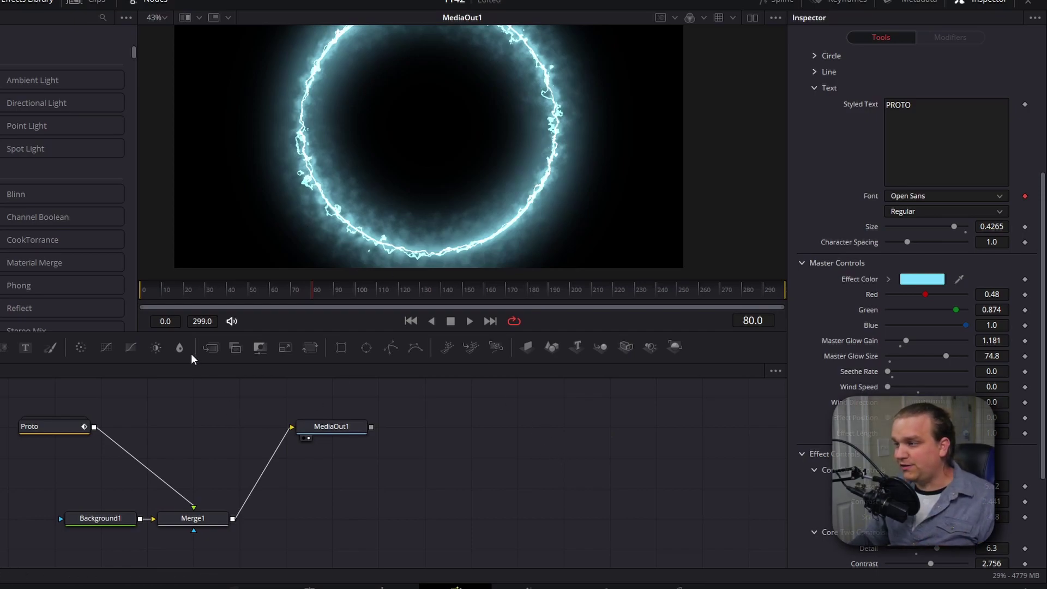
Preview the lightning ring animation from frame 62, then set Wind Speed to 0.077.
left_click(274, 292)
left_click_drag(276, 292, 351, 336)
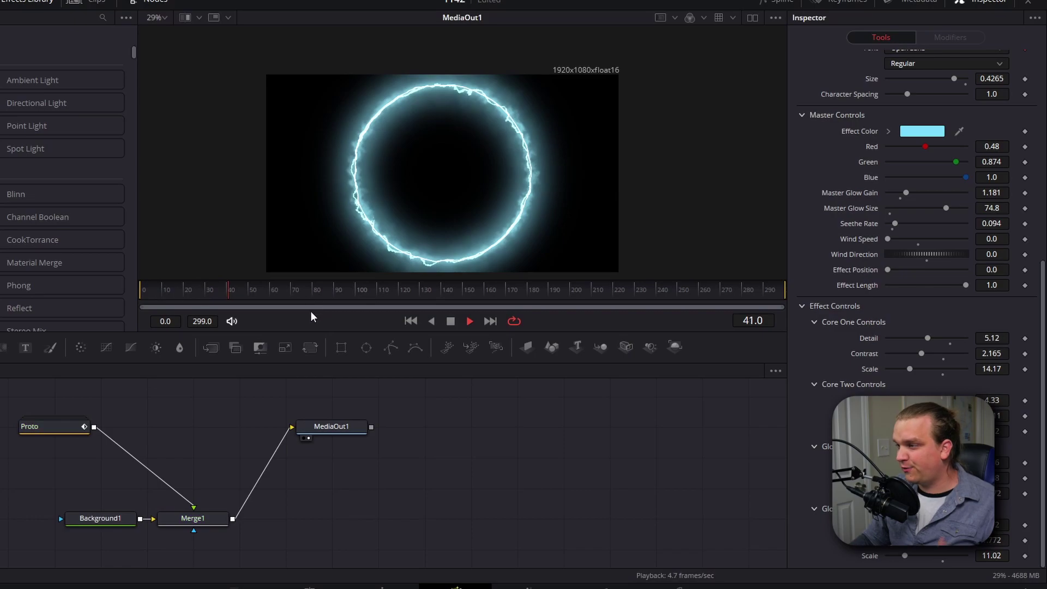
scroll(454, 254, "up", 2)
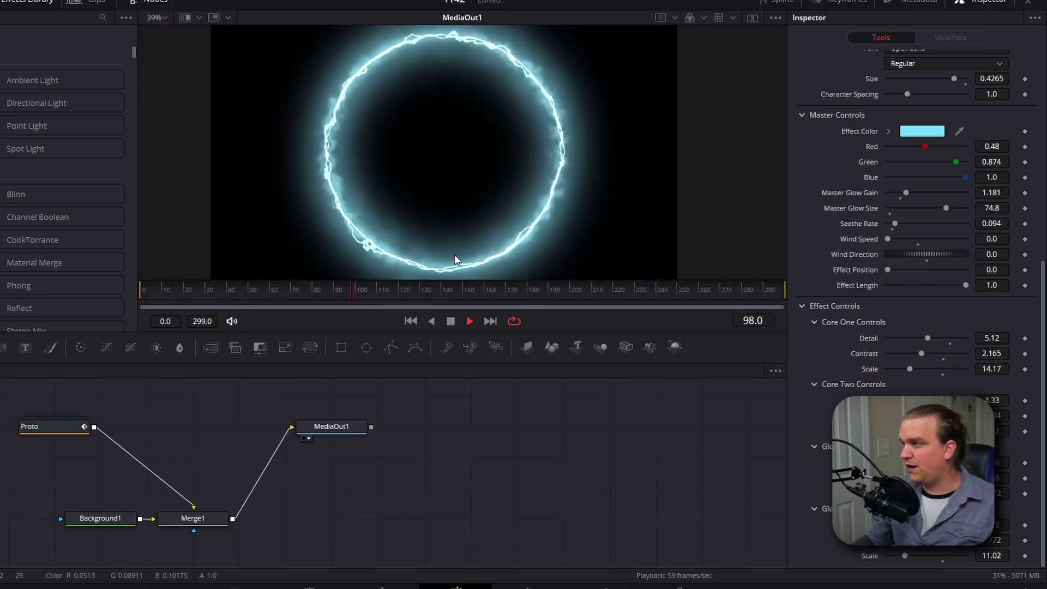
left_click(151, 289)
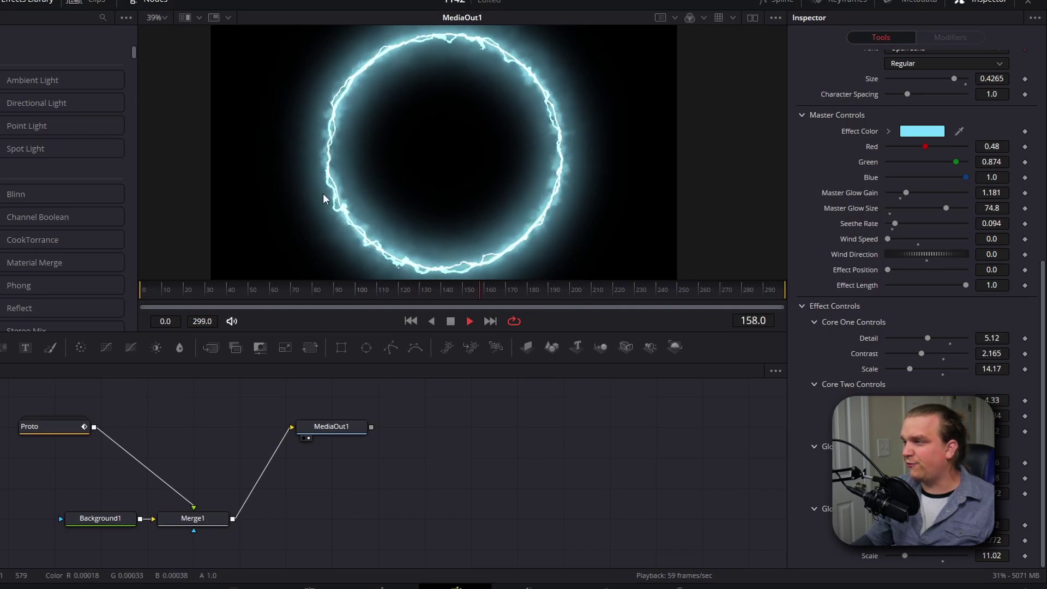
left_click(171, 290)
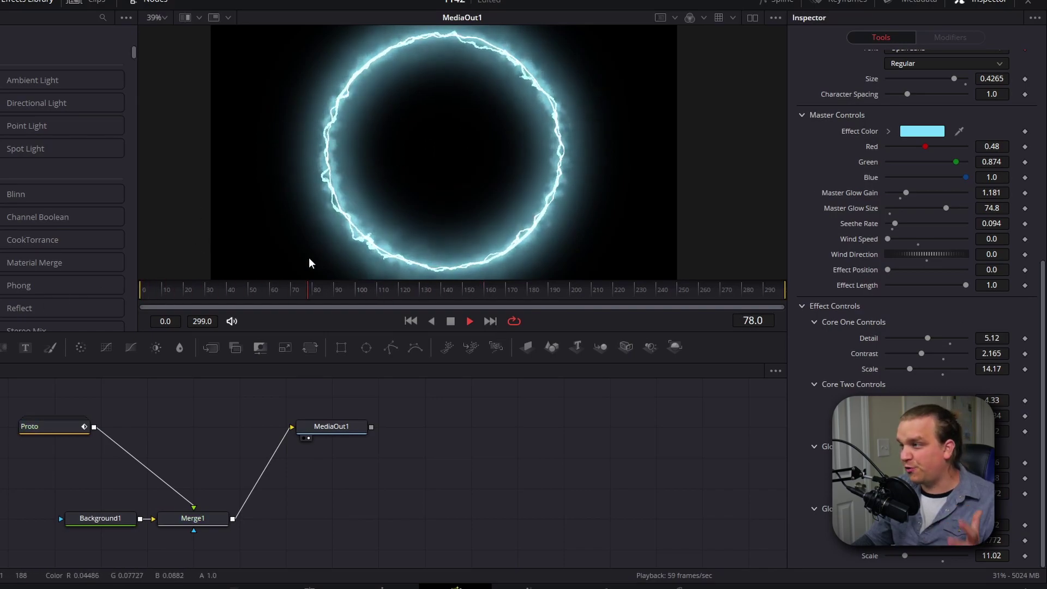
left_click(451, 321)
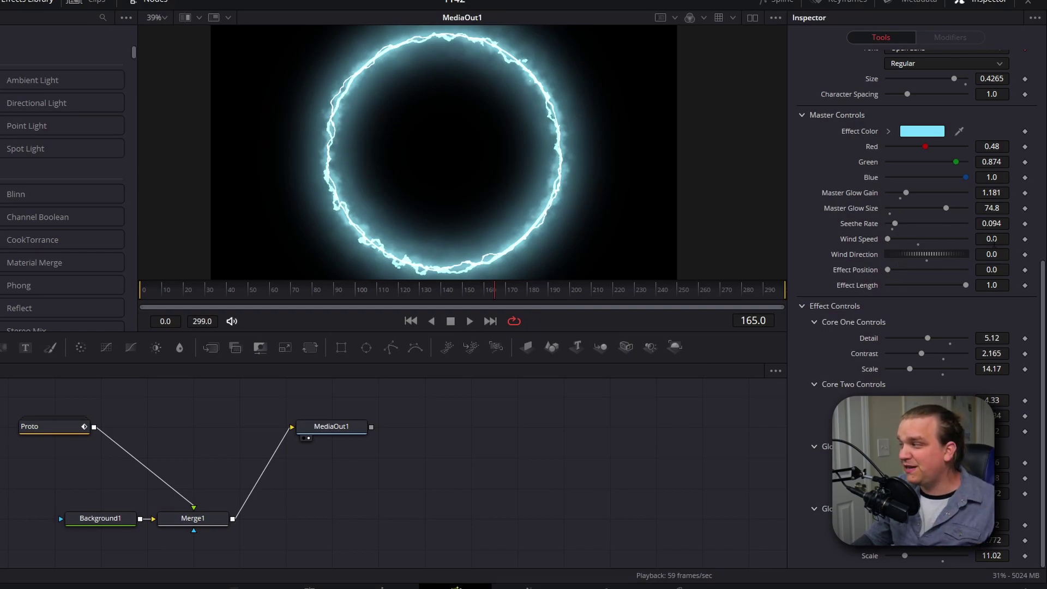
left_click_drag(993, 239, 1004, 239)
Replay the ring animation from frame 0 and around frame 20, then stop playback.
left_click(141, 290)
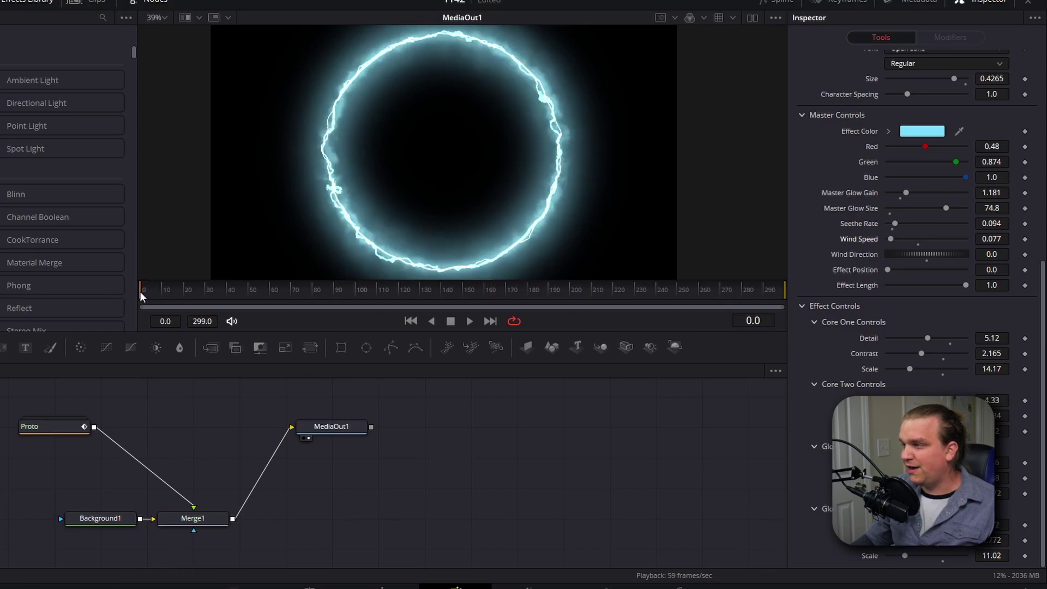
left_click_drag(141, 292, 182, 291)
scroll(578, 219, "up", 2)
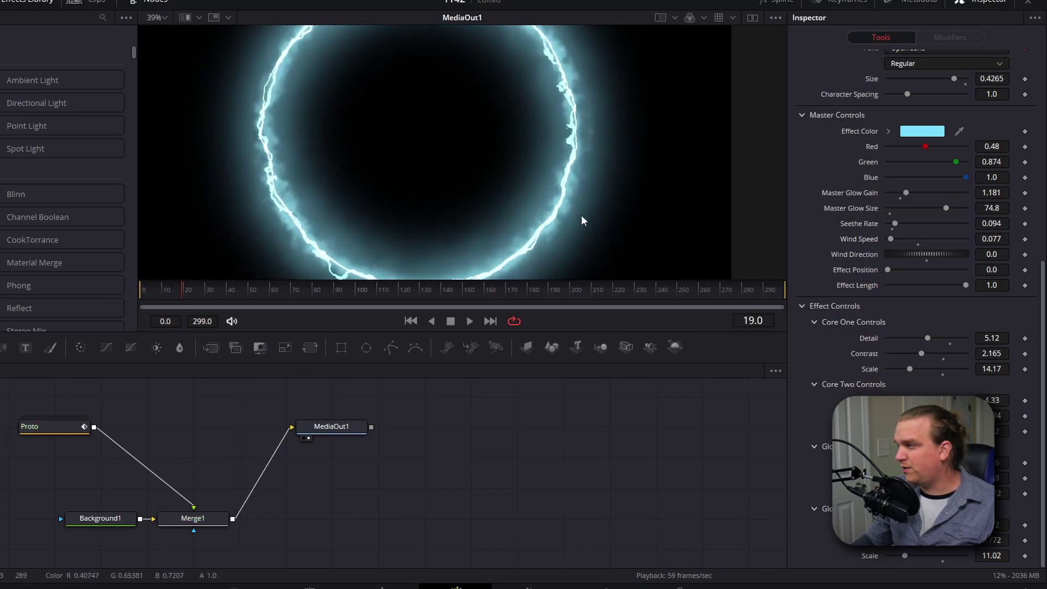
scroll(582, 220, "up", 2)
scroll(636, 227, "up", 2)
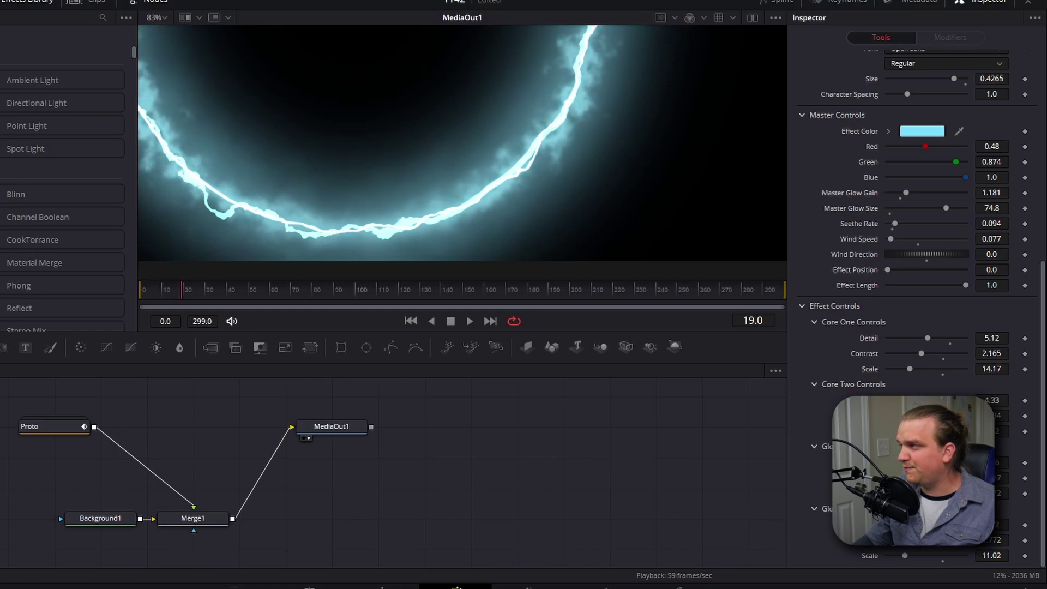
key("space")
scroll(447, 159, "down", 4)
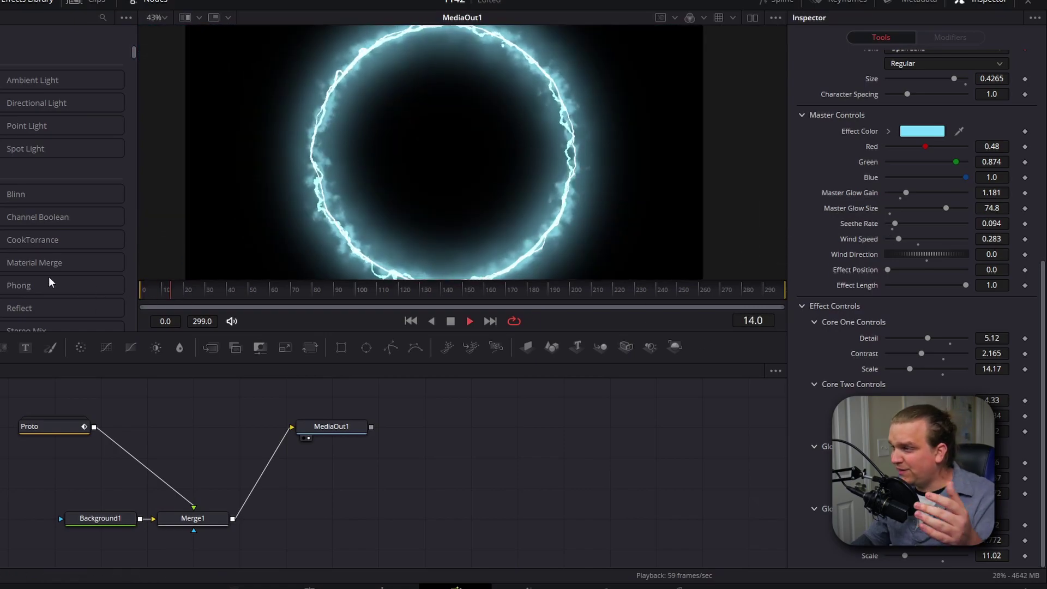
left_click_drag(189, 294, 178, 291)
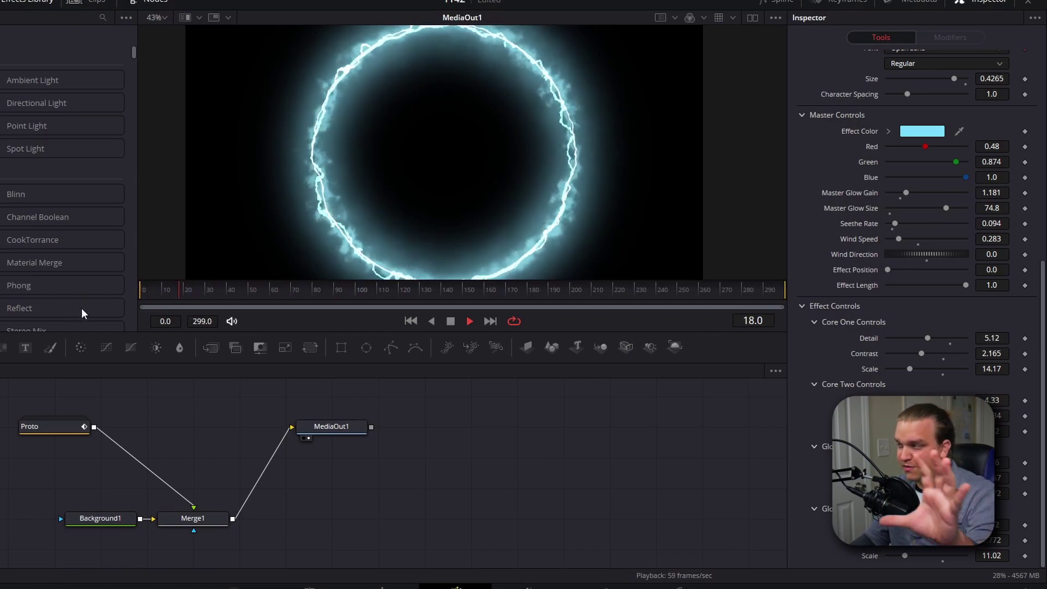
left_click(142, 291)
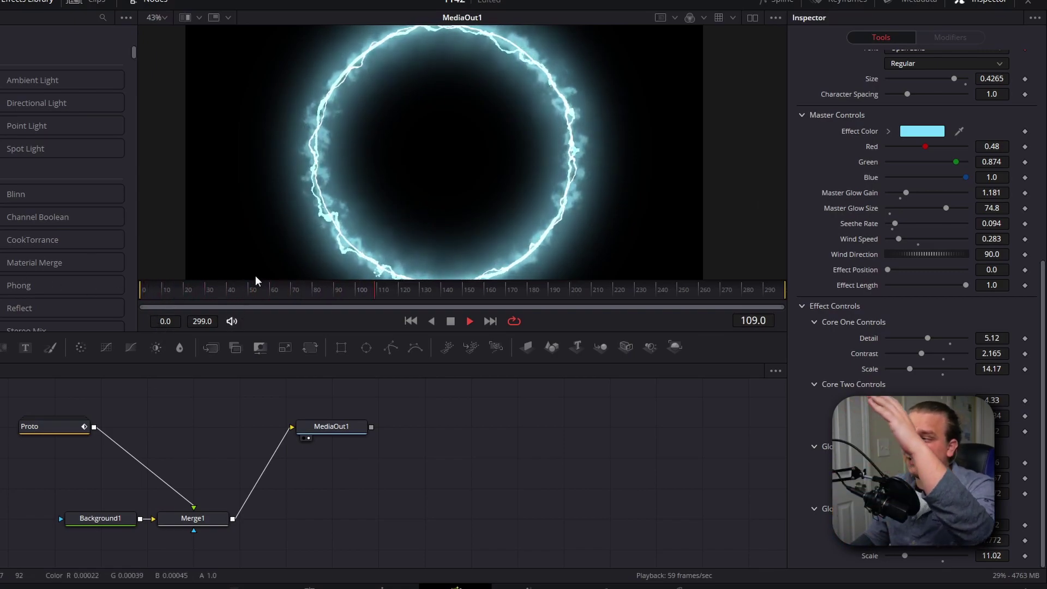
left_click(470, 321)
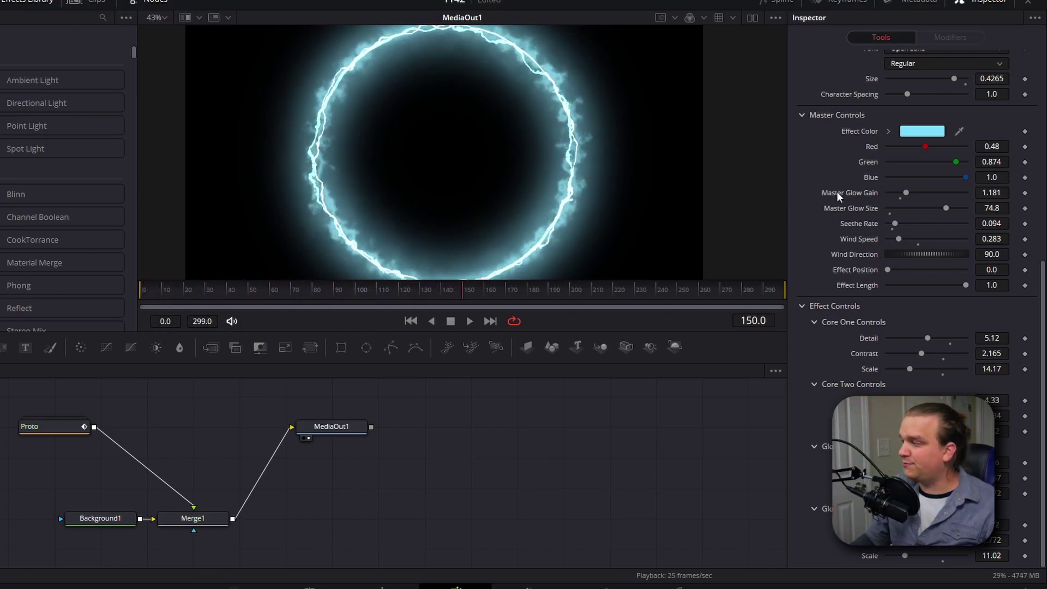
scroll(809, 270, "up", 5)
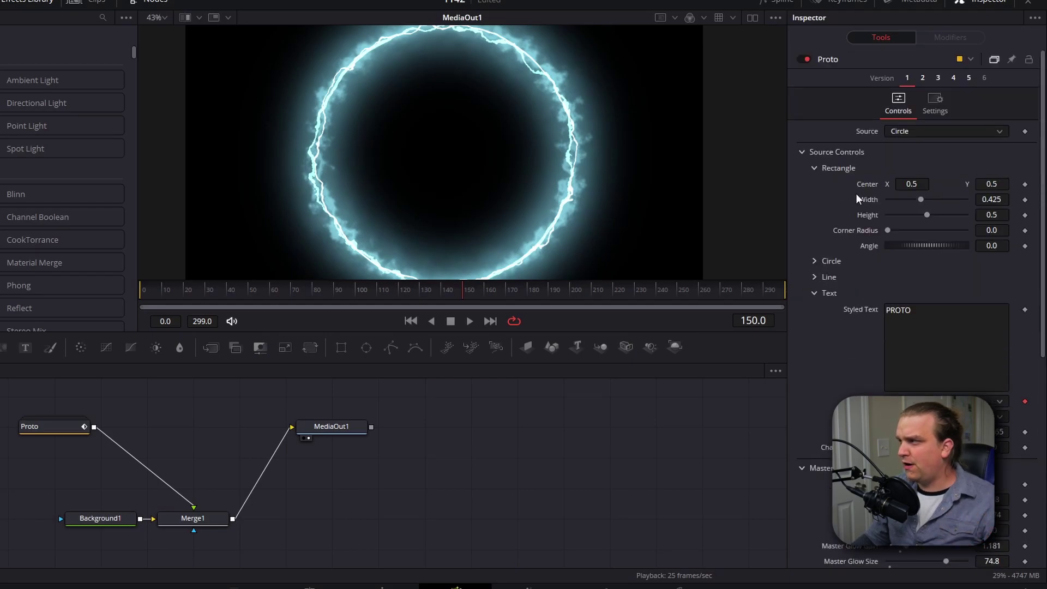
Switch Proto to Version 2 and scrub later frames to preview the fiery HELLO.
left_click(922, 78)
left_click(287, 289)
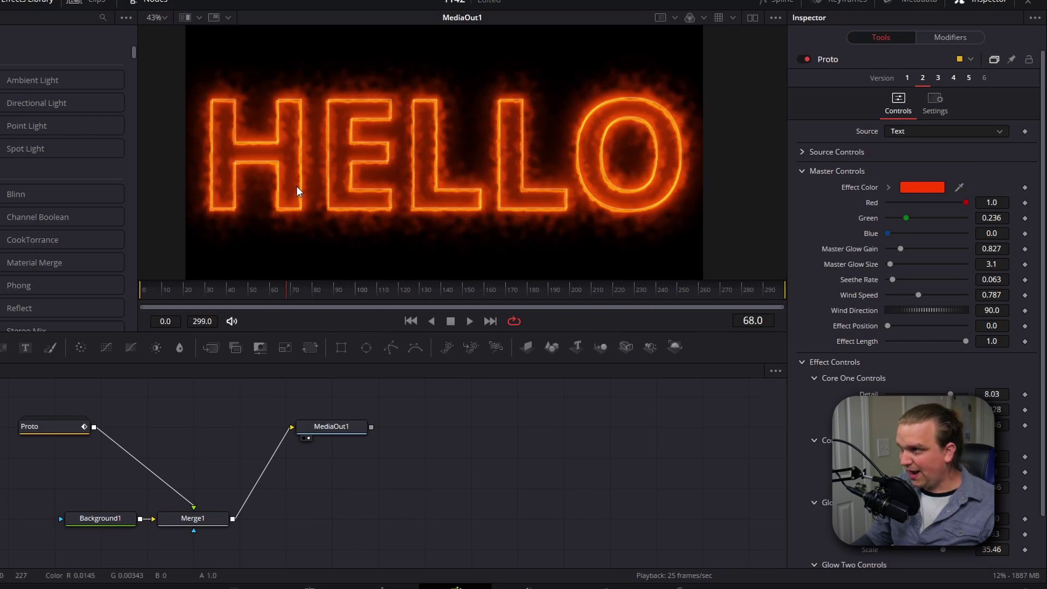
left_click_drag(292, 292, 338, 296)
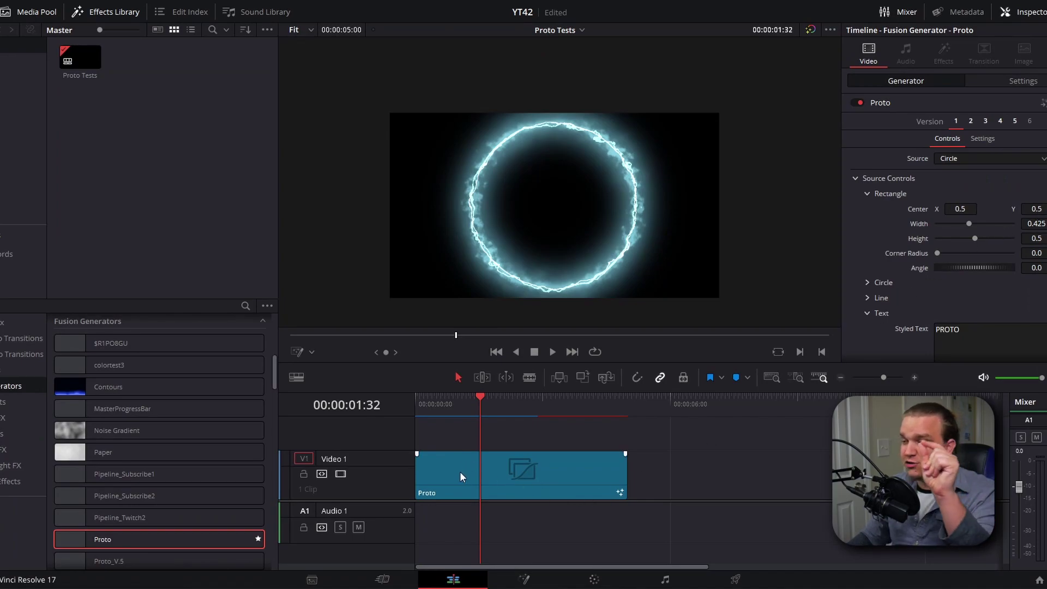
Preview Proto Versions 2 through 5, then return to Version 1's cyan ring.
left_click(970, 123)
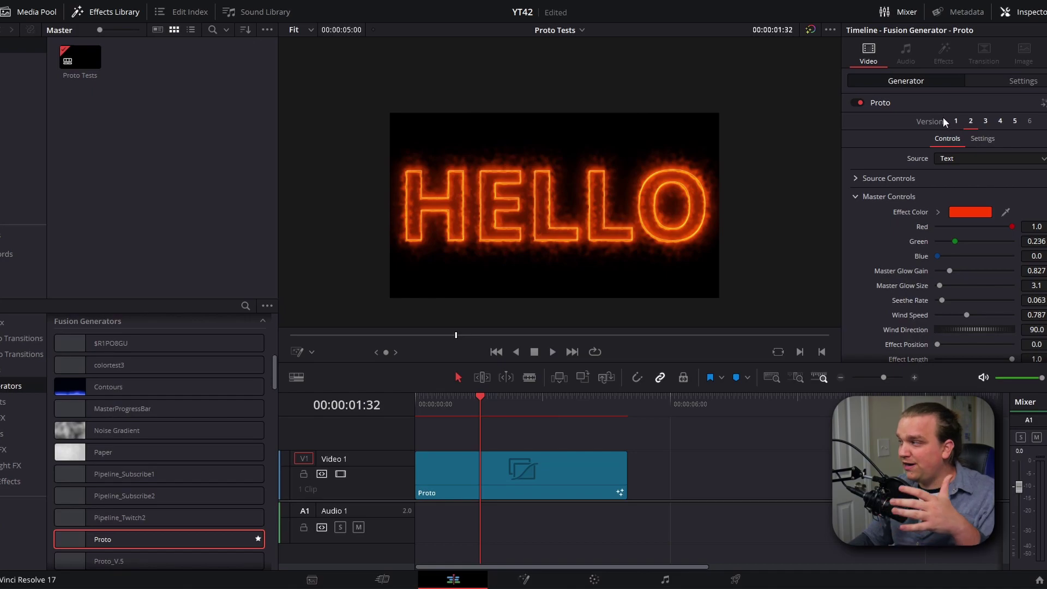
left_click(985, 122)
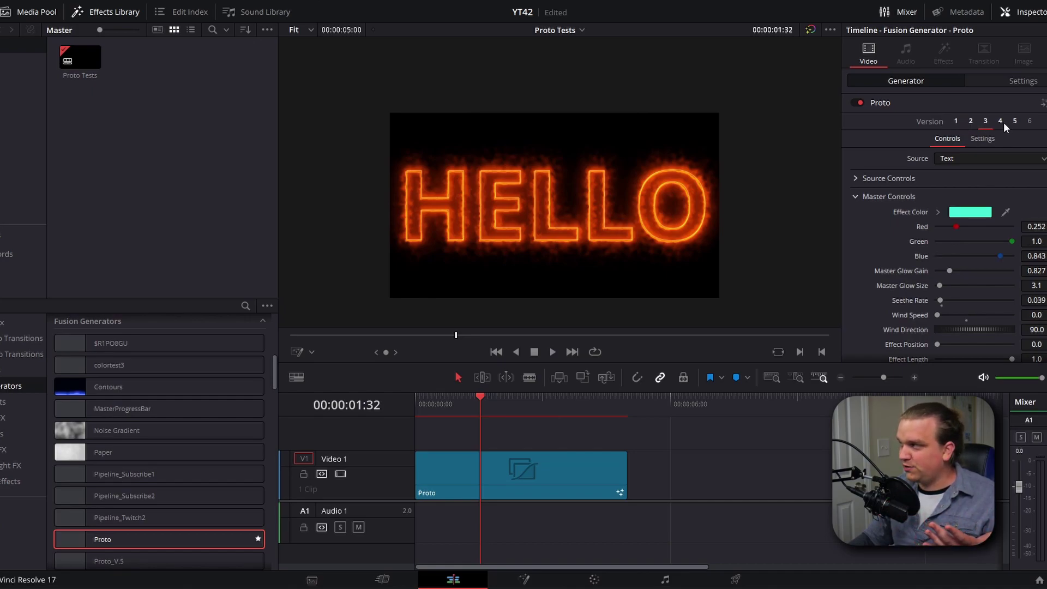
left_click(1001, 123)
left_click(1013, 123)
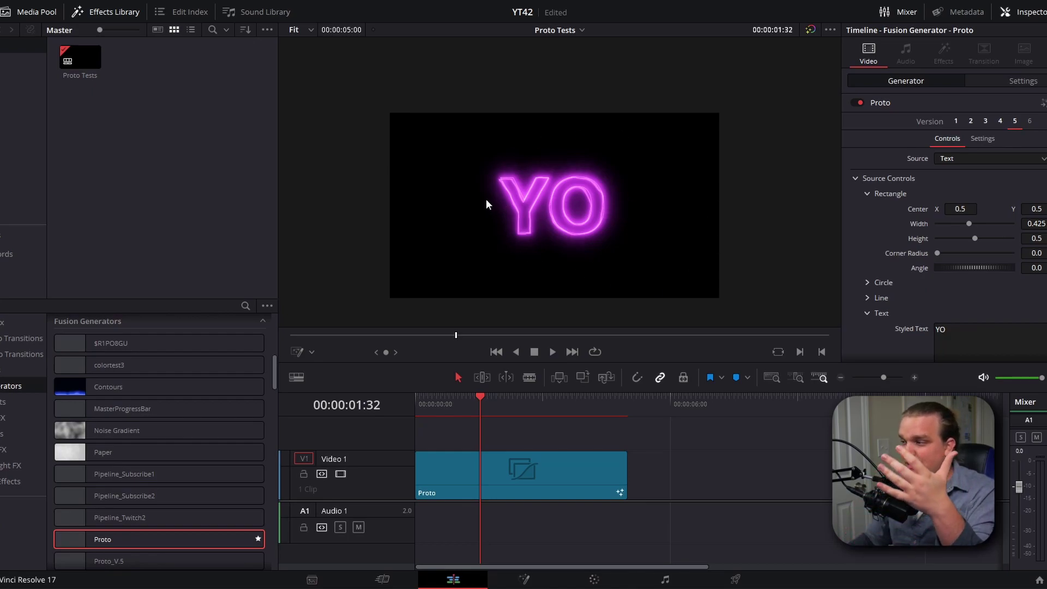
left_click(955, 122)
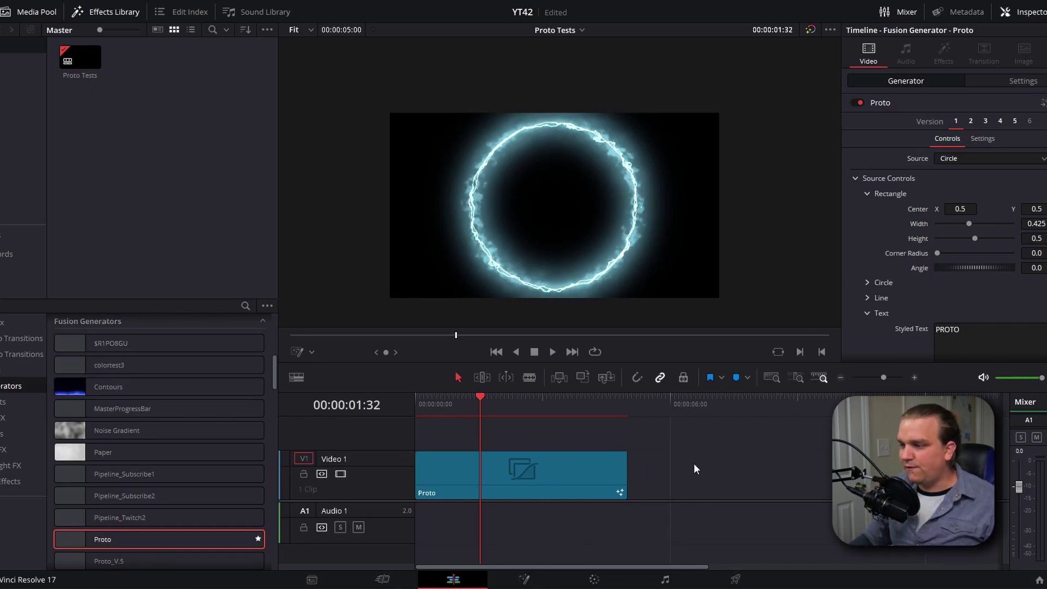
Add a second Proto clip later on Video 1 set to Version 1, then jump to 2:11.
left_click_drag(92, 542, 694, 490)
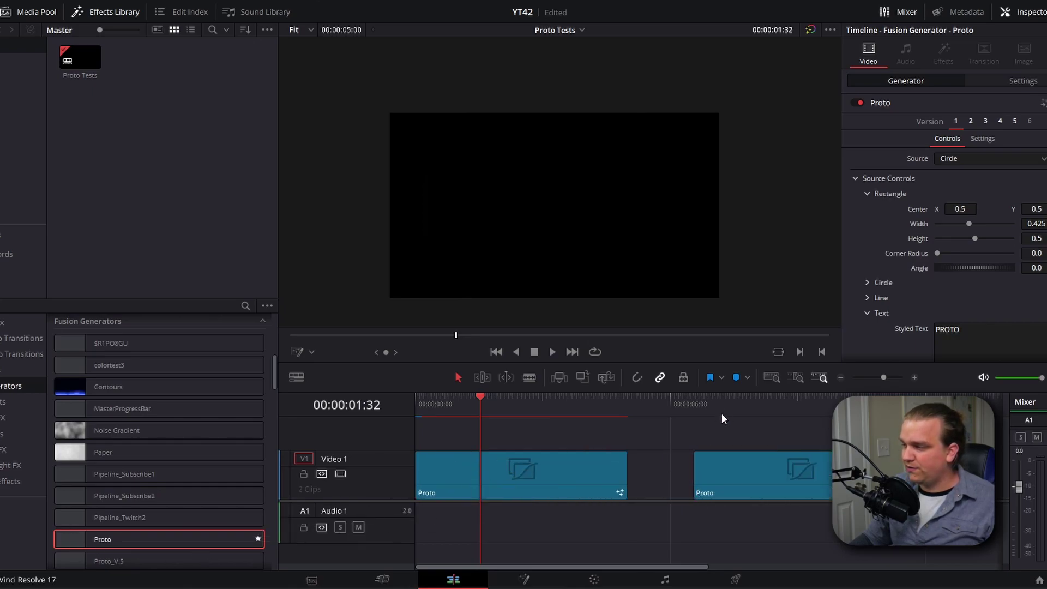
left_click_drag(725, 410, 739, 420)
left_click(745, 476)
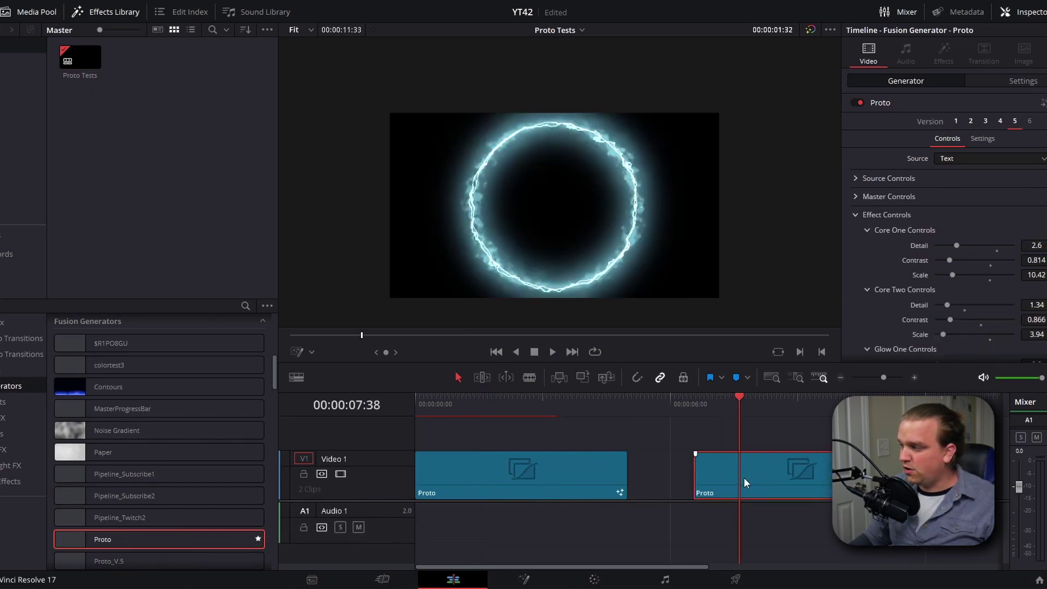
left_click(958, 121)
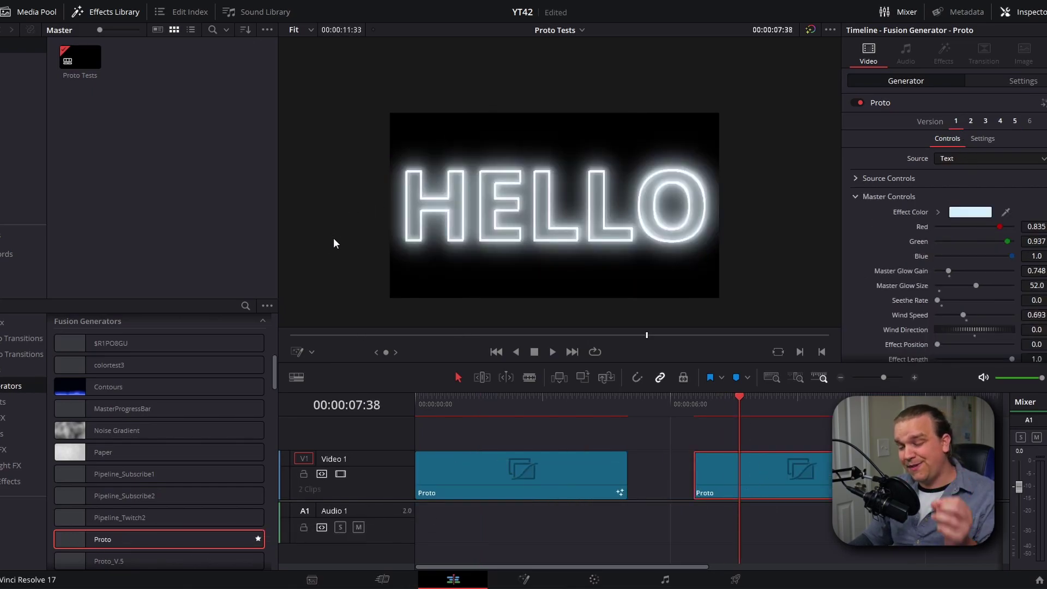
left_click(509, 410)
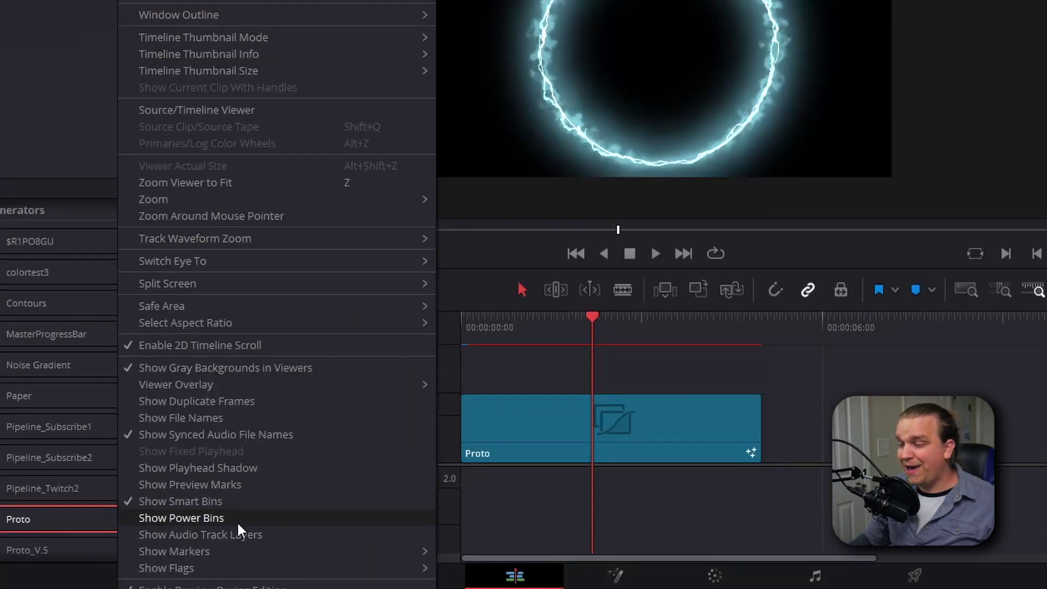
Add a Power Bin named 'proto' under Master and drag the Proto clip into it.
left_click(237, 519)
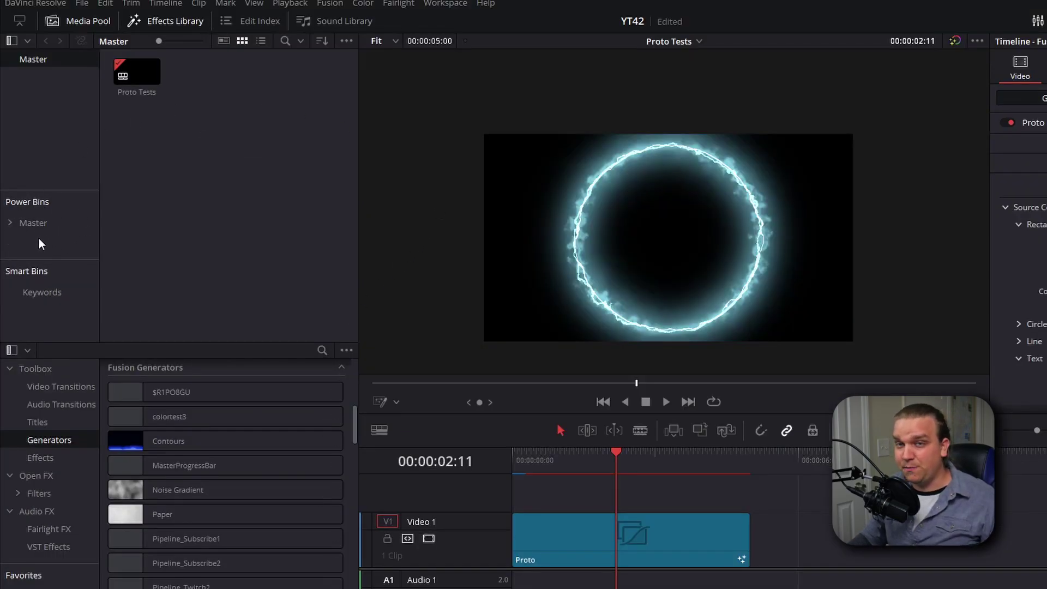
left_click(33, 223)
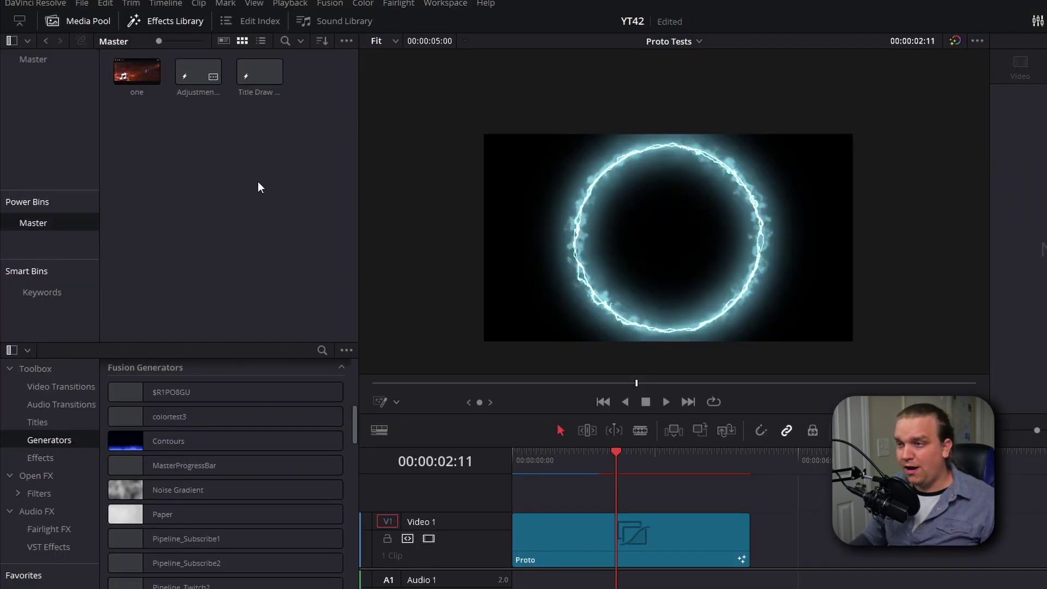
right_click(42, 249)
left_click(66, 252)
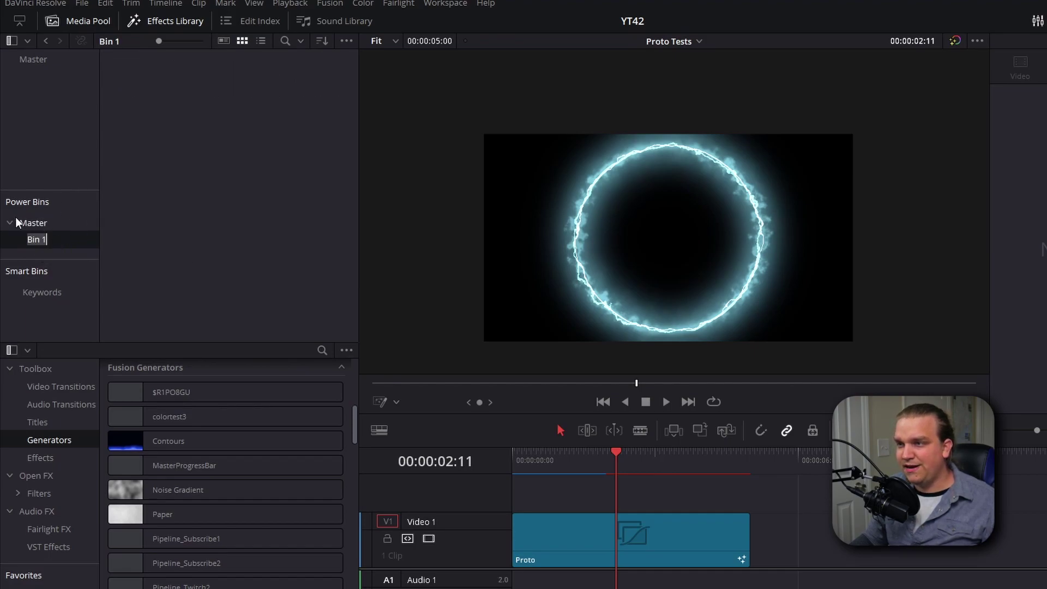
type("proto")
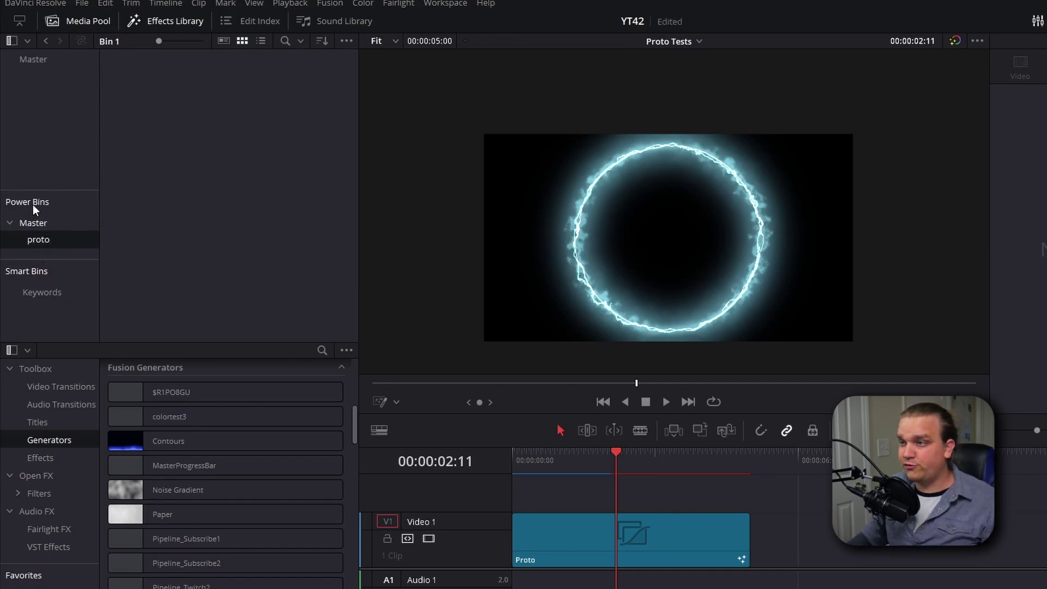
key("Return")
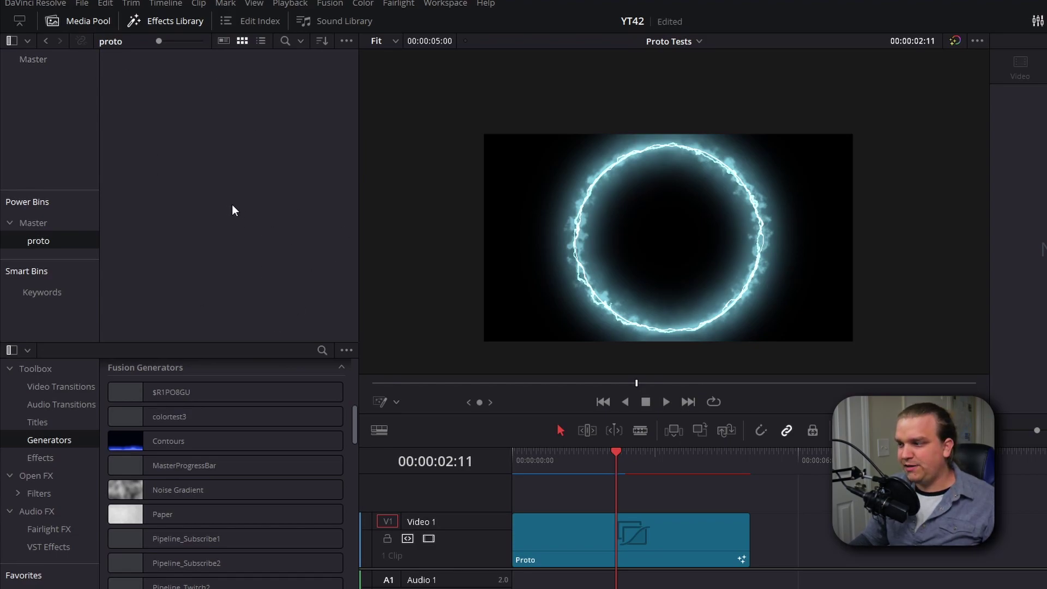
left_click_drag(585, 535, 217, 155)
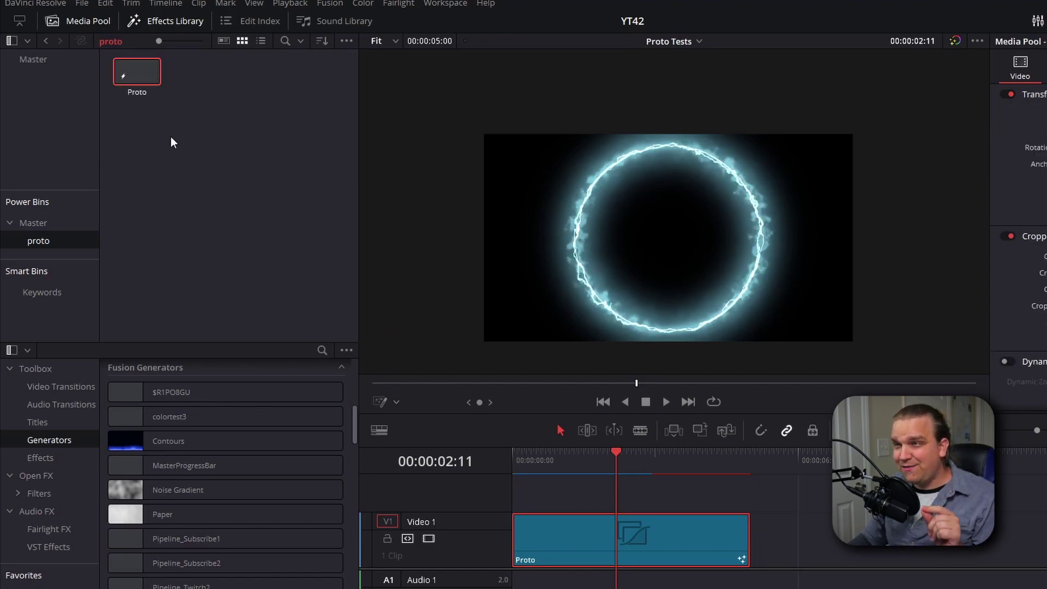
Drag the saved Proto clip from the proto bin onto Video 1 after the first clip, then select it.
left_click(232, 167)
left_click_drag(136, 71, 815, 543)
left_click(839, 462)
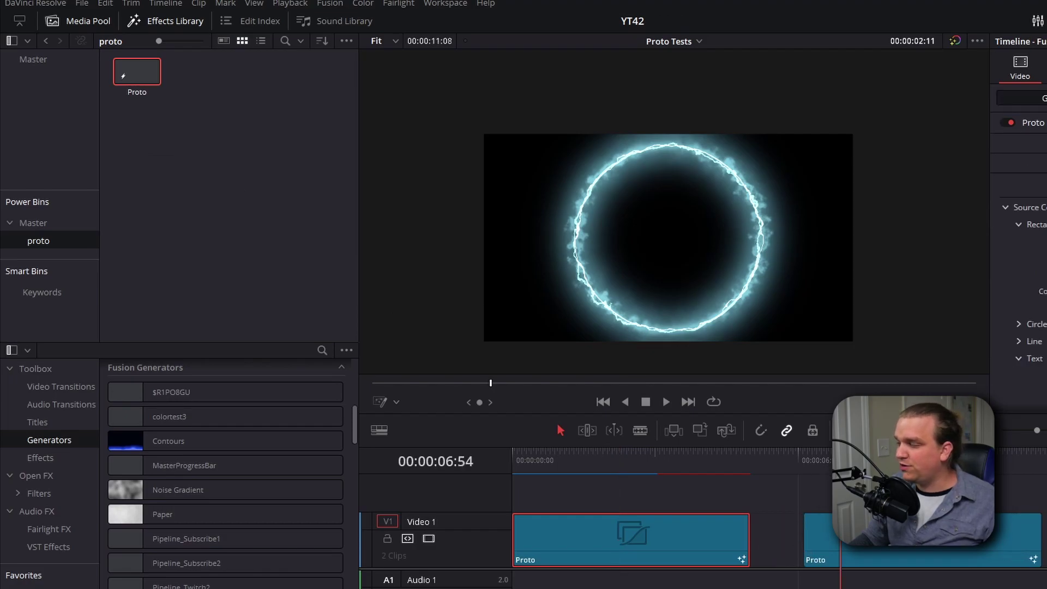
left_click(843, 556)
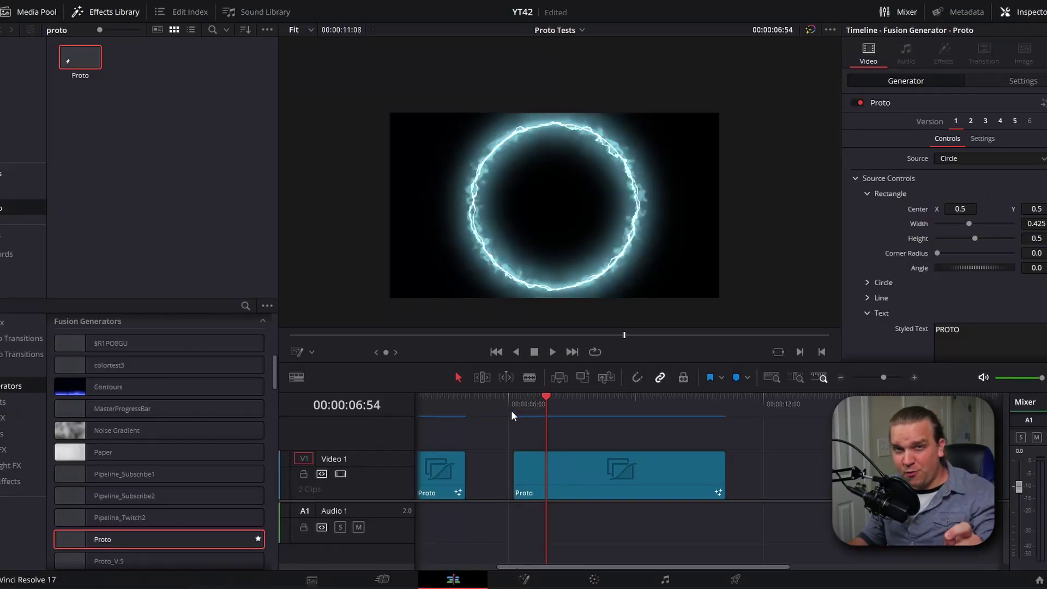
left_click(620, 479)
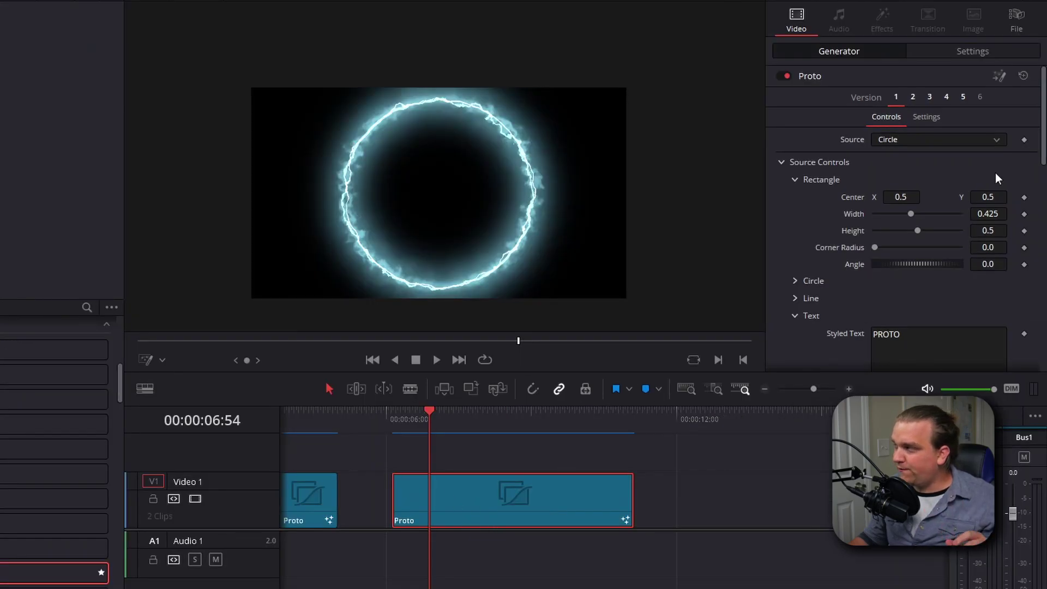
Open the second Proto clip in Fusion and pan the node graph to the right.
left_click(1002, 82)
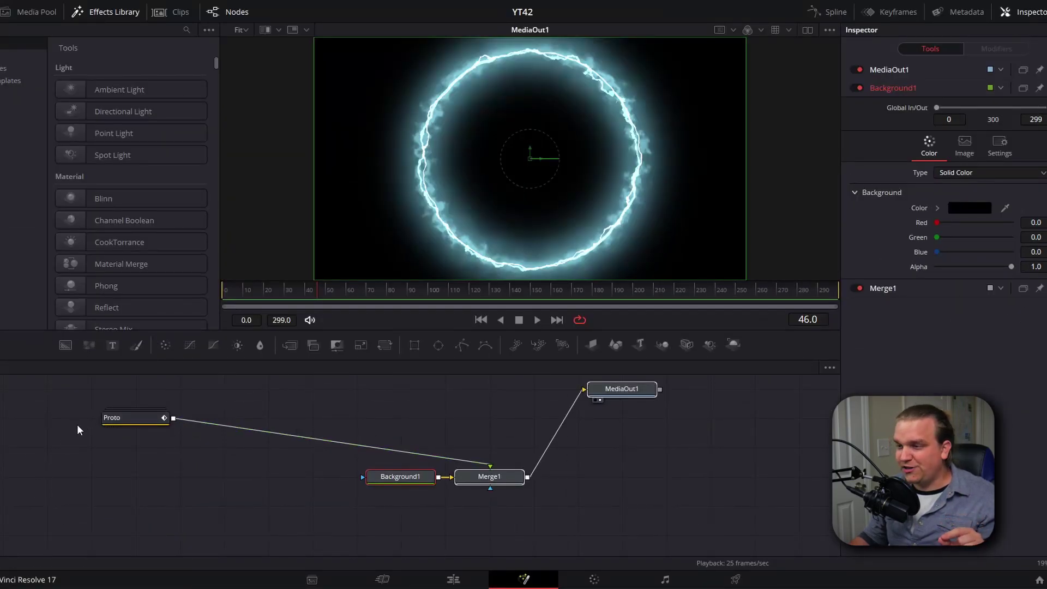
left_click_drag(76, 430, 450, 419)
scroll(527, 468, "down", 4)
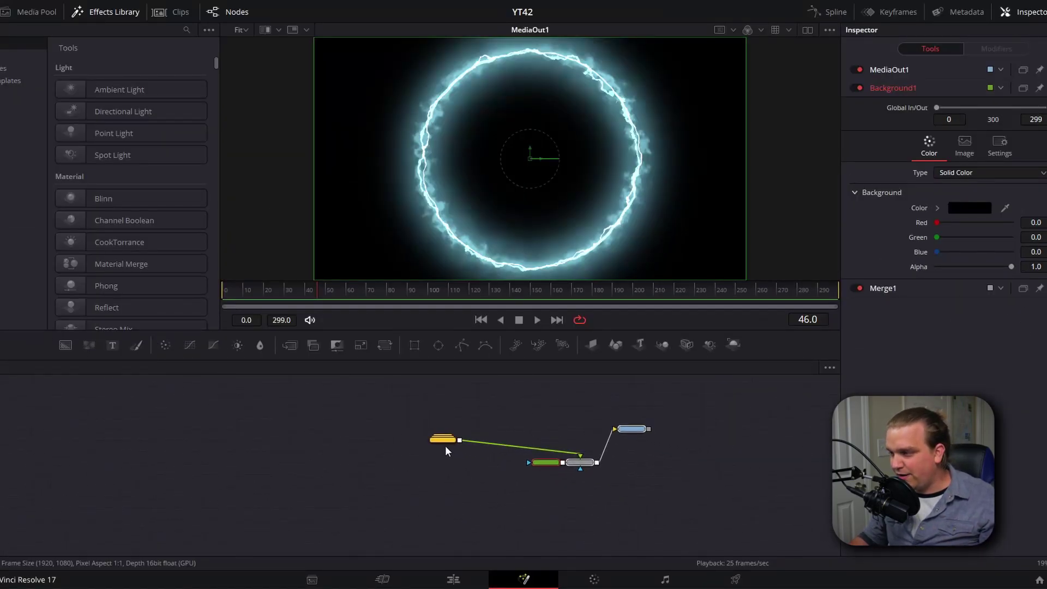
Expand the Proto macro group and frame its Displace, Blur, ErodeDilate and Merge nodes in view.
double_click(443, 439)
left_click_drag(442, 437, 437, 389)
scroll(411, 410, "down", 3)
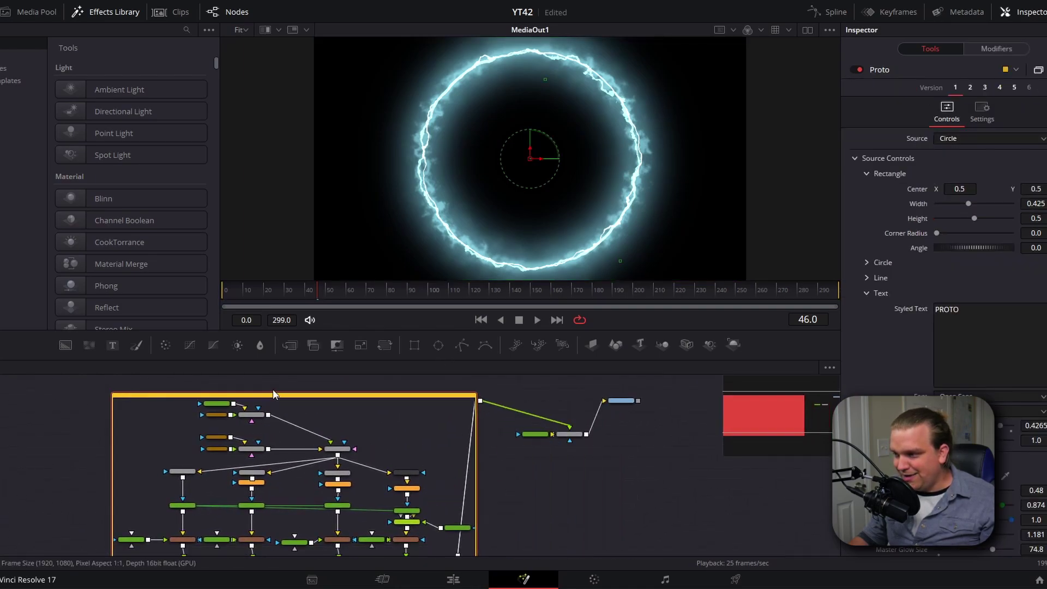
left_click_drag(497, 484, 492, 455)
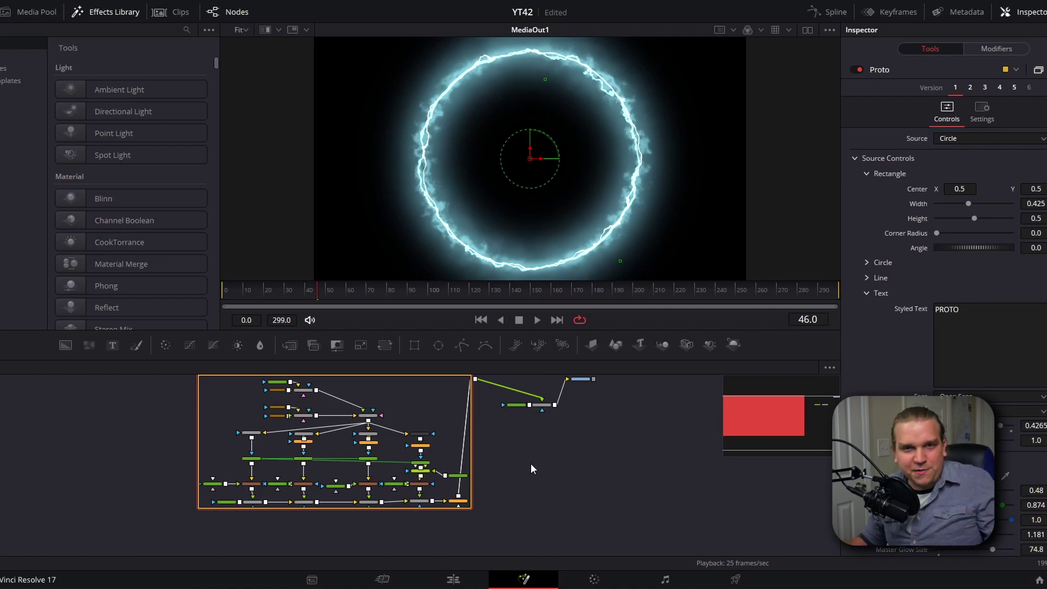
scroll(499, 468, "up", 2)
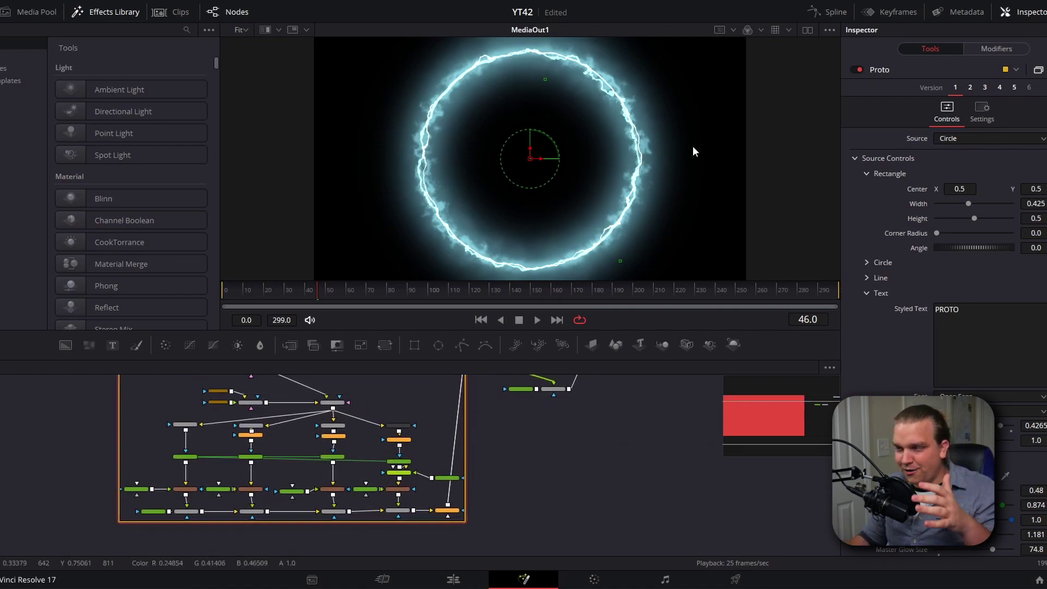
scroll(646, 468, "up", 2)
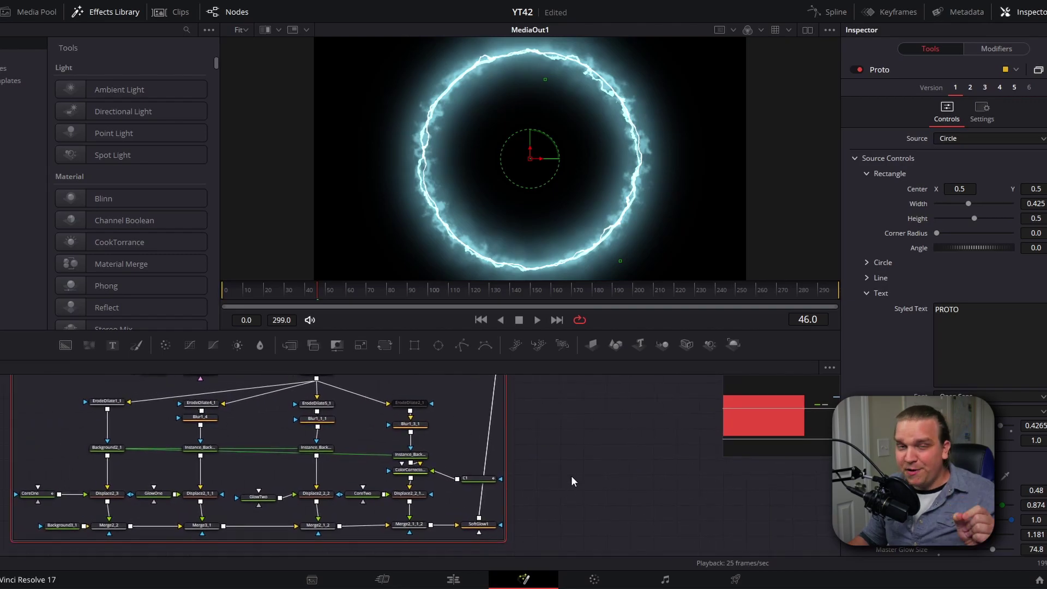